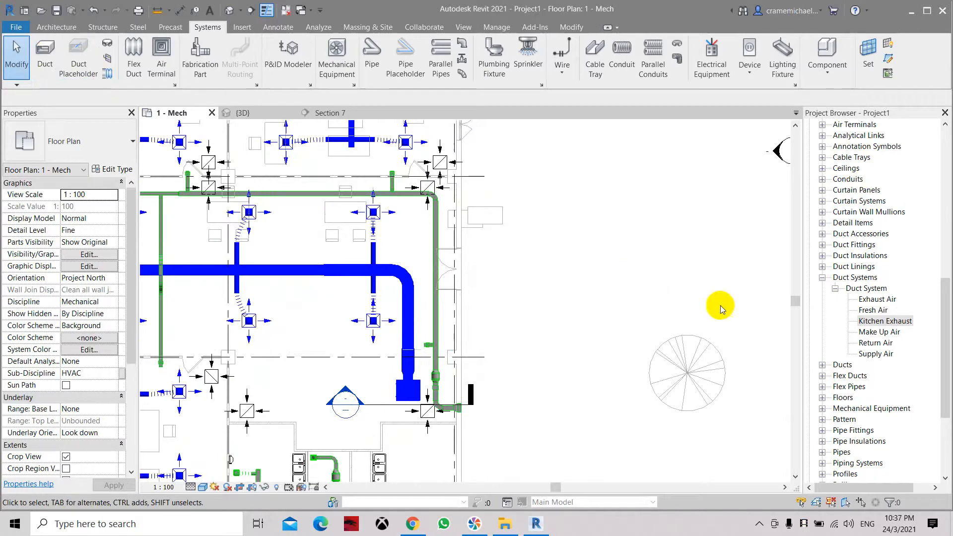
Delete the Fresh Air, Kitchen Exhaust and Make Up Air duct system types from the project
{"action": "left_click", "coordinate": [873, 310]}
{"action": "left_click", "coordinate": [885, 321], "text": "ctrl"}
{"action": "left_click", "coordinate": [879, 331], "text": "ctrl"}
{"action": "right_click", "coordinate": [879, 332]}
{"action": "left_click", "coordinate": [881, 341]}
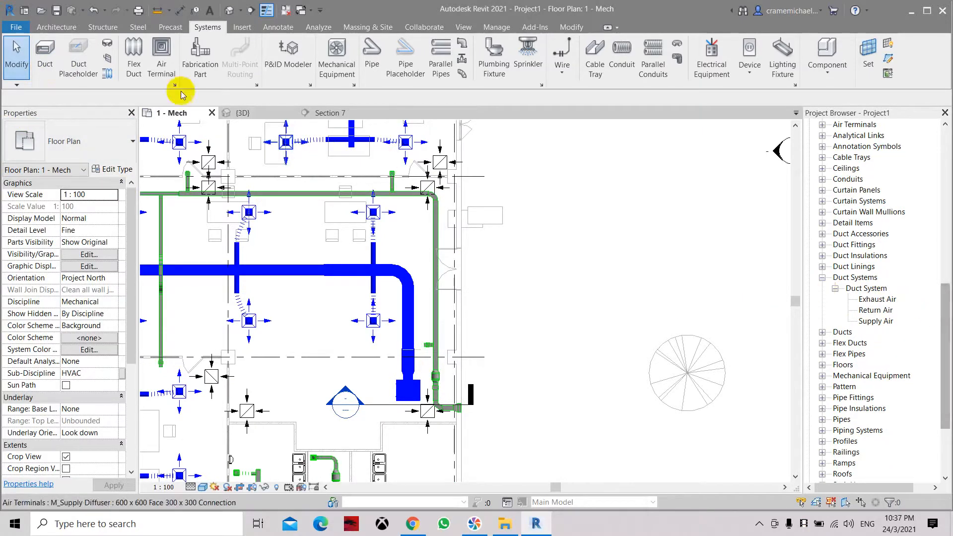
Start a new rectangular duct and try Return Air and Exhaust Air as its system type
{"action": "left_click", "coordinate": [46, 64]}
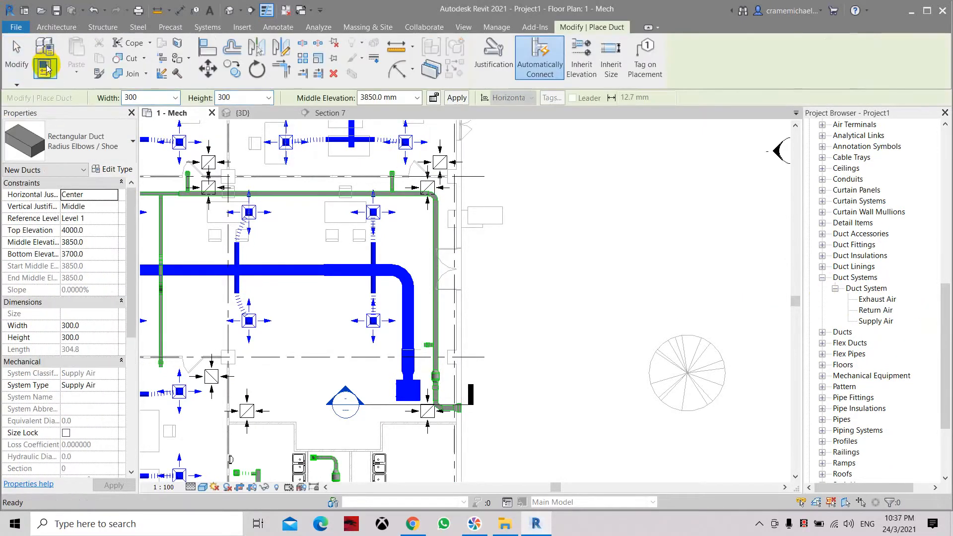
{"action": "mouse_move", "coordinate": [39, 377]}
{"action": "left_click", "coordinate": [112, 387]}
{"action": "left_click", "coordinate": [112, 387]}
{"action": "left_click", "coordinate": [80, 407]}
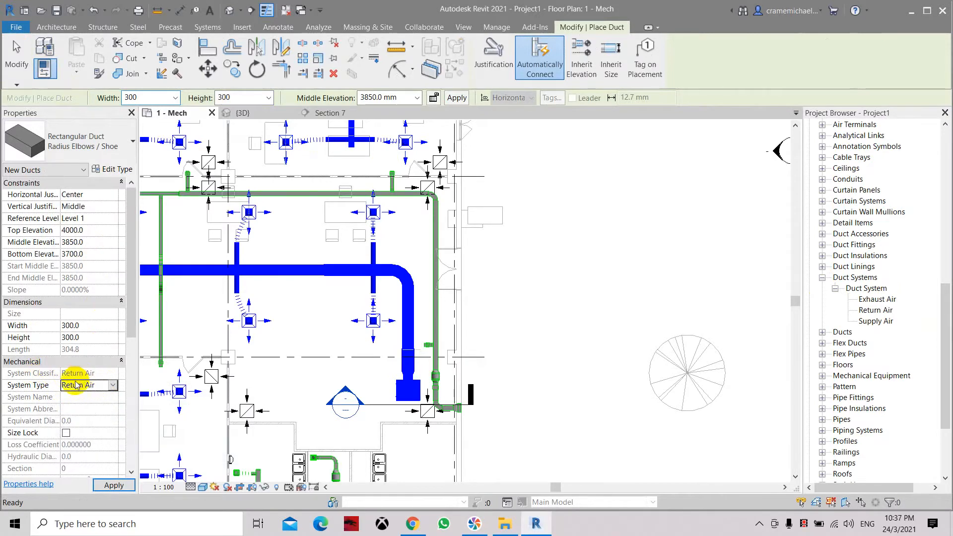
{"action": "left_click", "coordinate": [88, 387]}
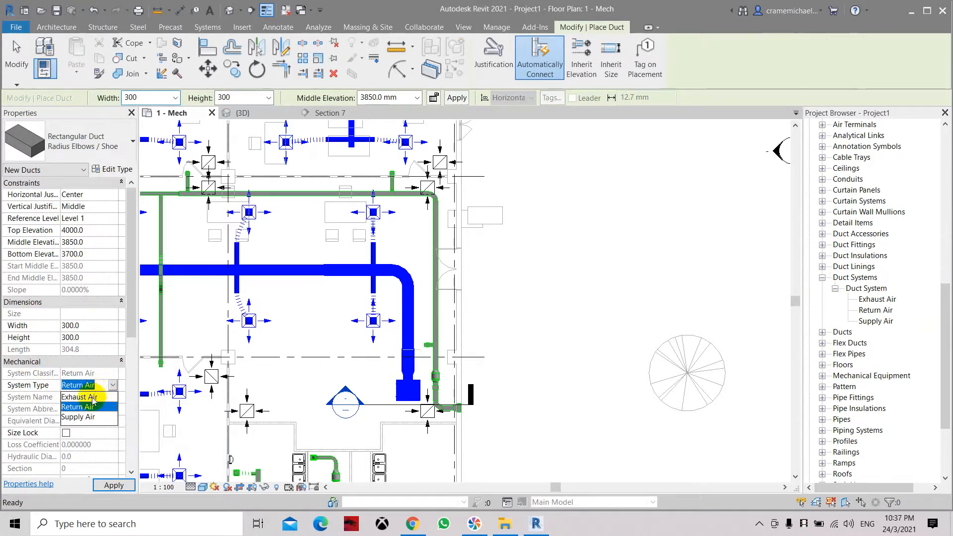
{"action": "left_click", "coordinate": [93, 402]}
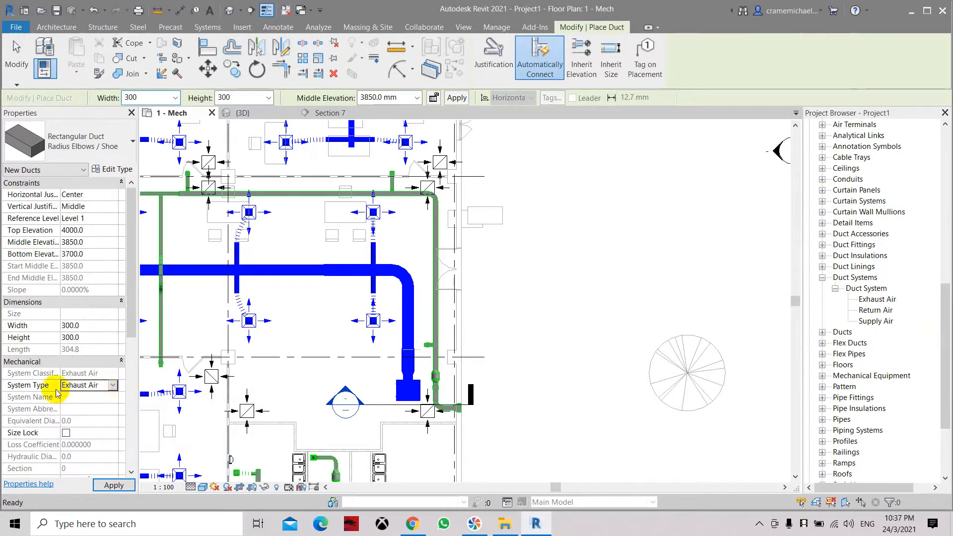
Review the system types available for the new duct and leave the Duct tool
{"action": "left_click", "coordinate": [114, 386]}
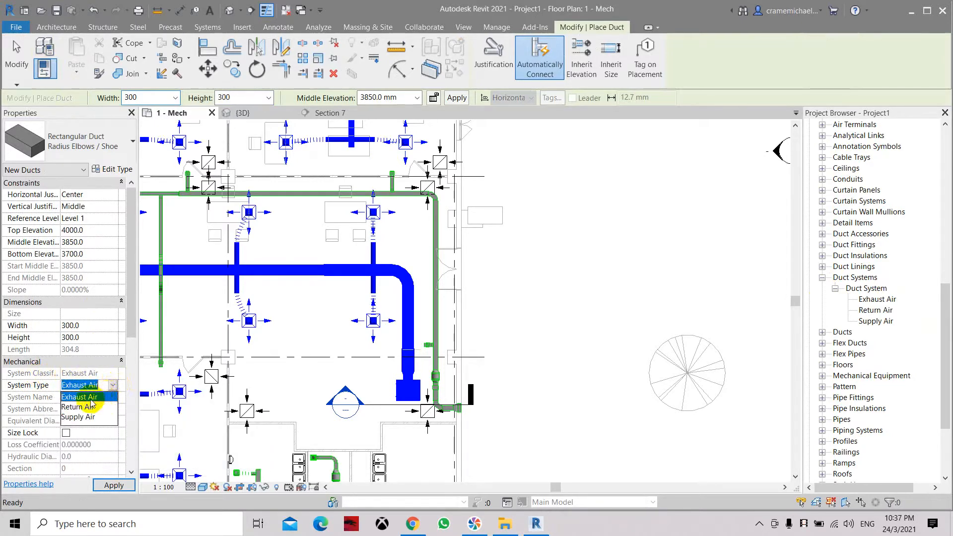
{"action": "left_click", "coordinate": [112, 437]}
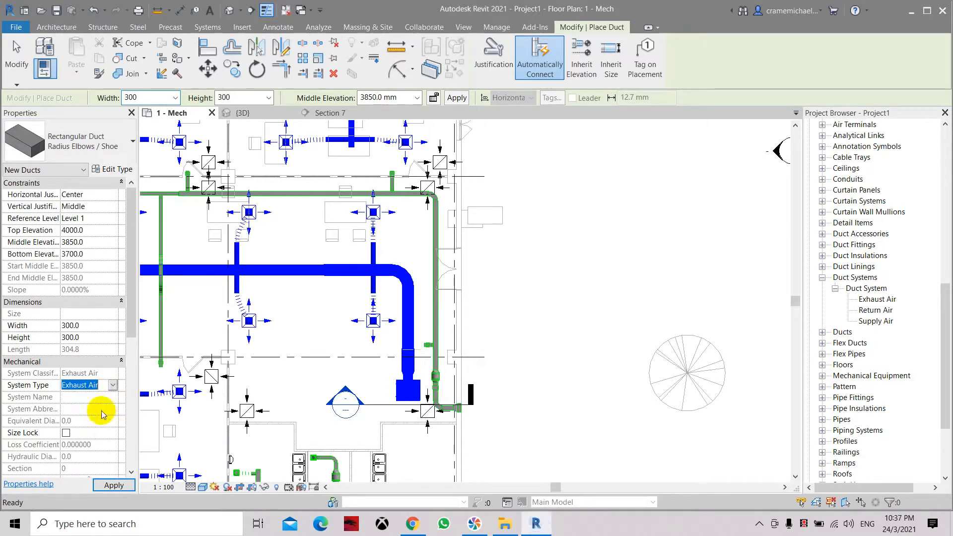
{"action": "left_click", "coordinate": [113, 387]}
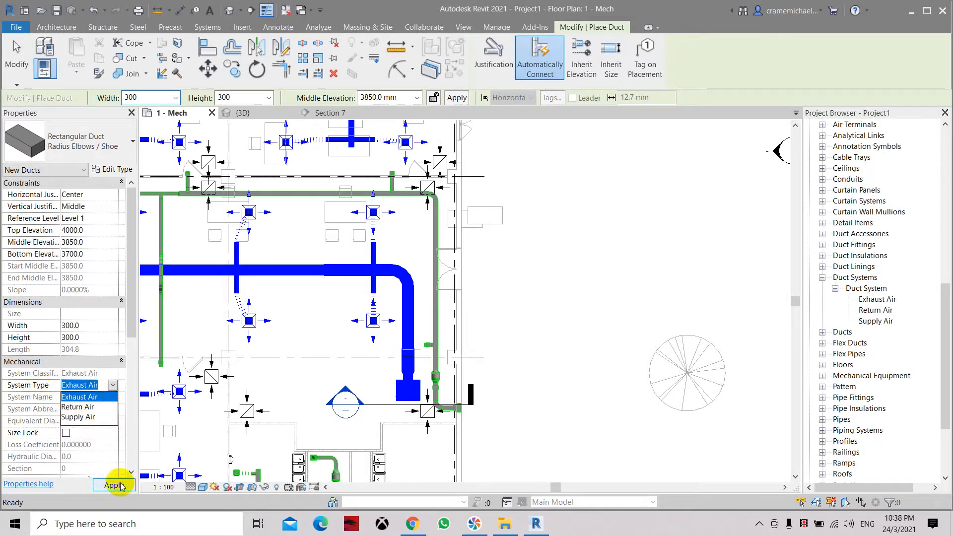
{"action": "key", "text": "Escape"}
{"action": "key", "text": "Escape"}
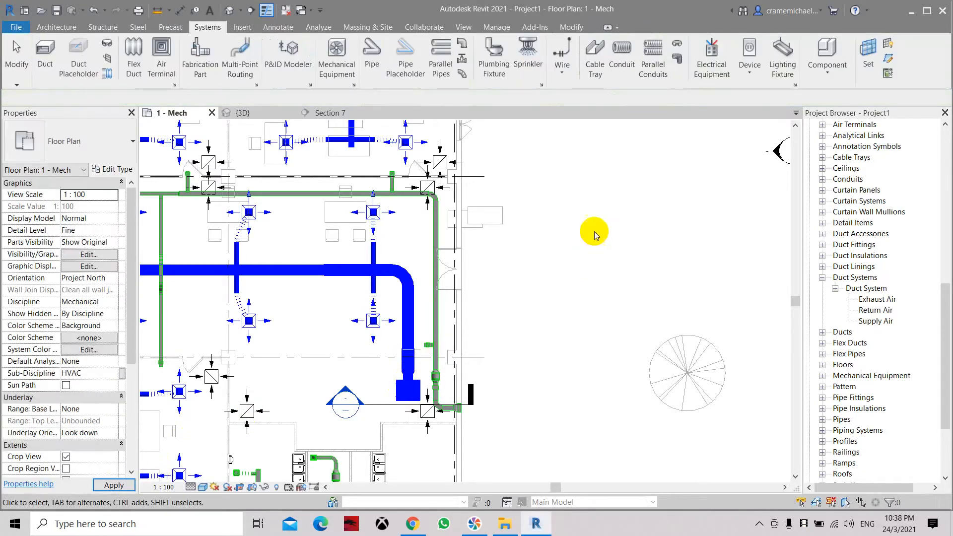
Locate the Duct Systems category among the project's families in the Project Browser
{"action": "scroll", "coordinate": [866, 300], "scroll_direction": "up", "scroll_amount": 6}
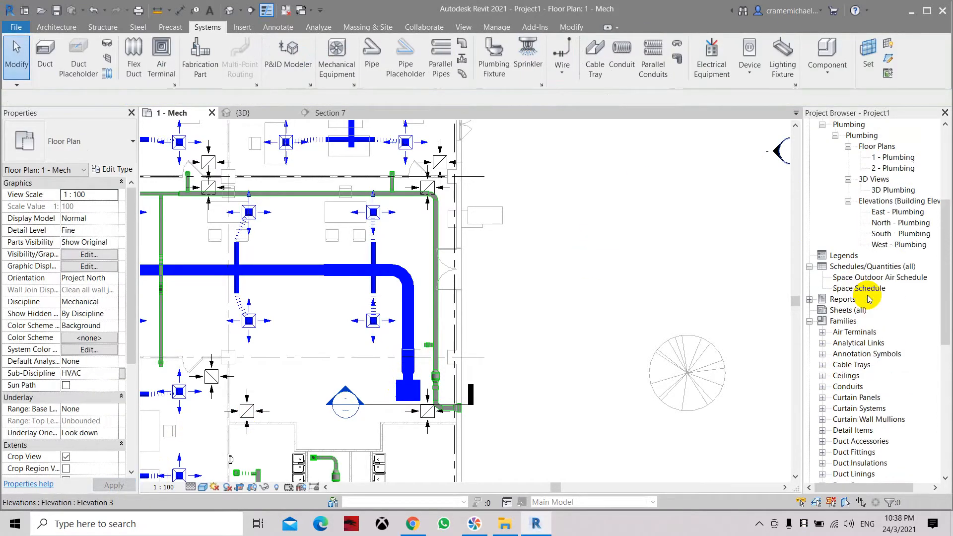
{"action": "scroll", "coordinate": [838, 303], "scroll_direction": "up", "scroll_amount": 4}
{"action": "scroll", "coordinate": [816, 300], "scroll_direction": "down", "scroll_amount": 2}
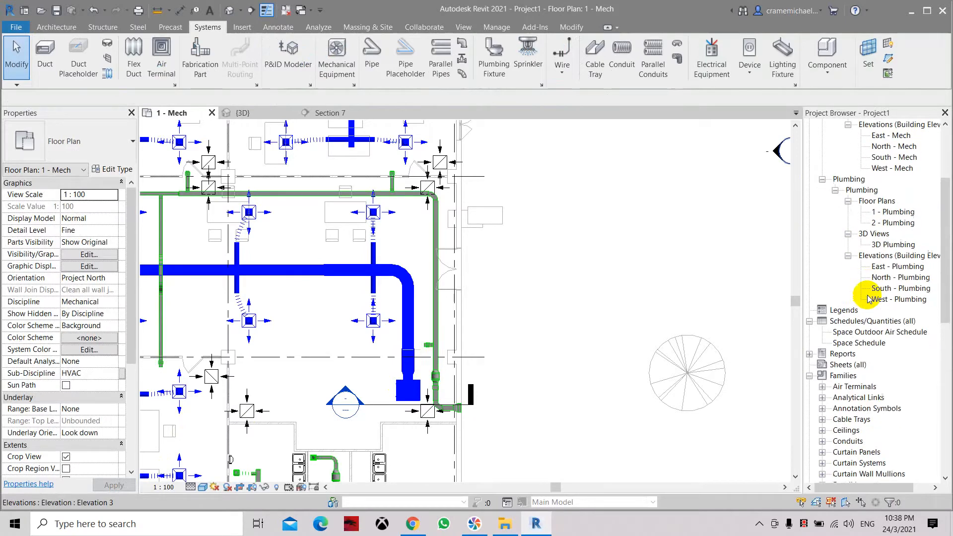
{"action": "left_click", "coordinate": [809, 376]}
{"action": "scroll", "coordinate": [837, 366], "scroll_direction": "up", "scroll_amount": 2}
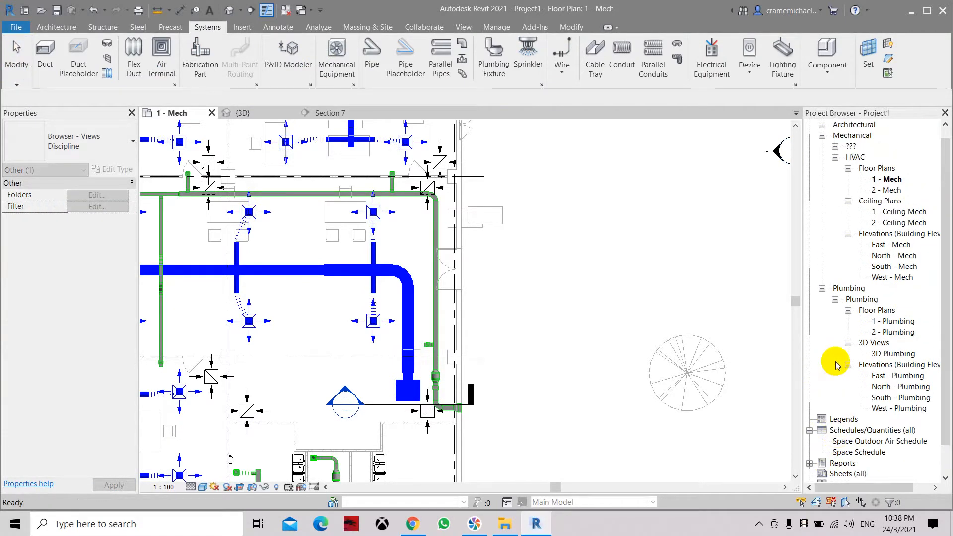
{"action": "scroll", "coordinate": [820, 389], "scroll_direction": "down", "scroll_amount": 1}
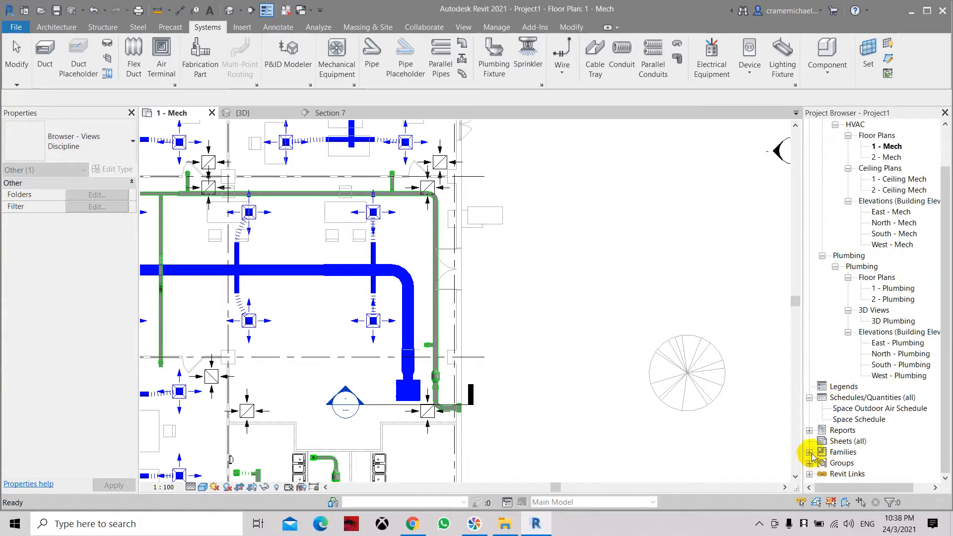
{"action": "left_click", "coordinate": [809, 451]}
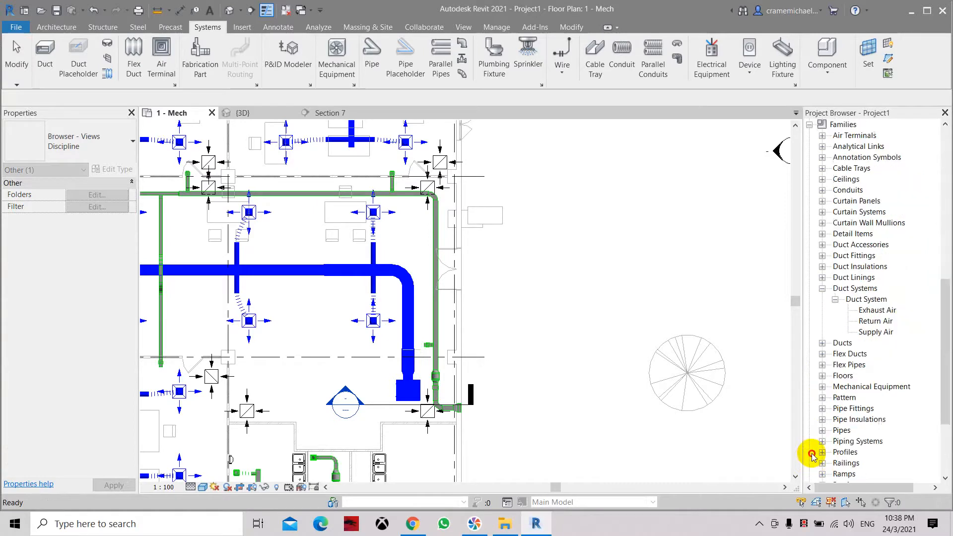
{"action": "left_click", "coordinate": [821, 288]}
{"action": "left_click", "coordinate": [822, 289]}
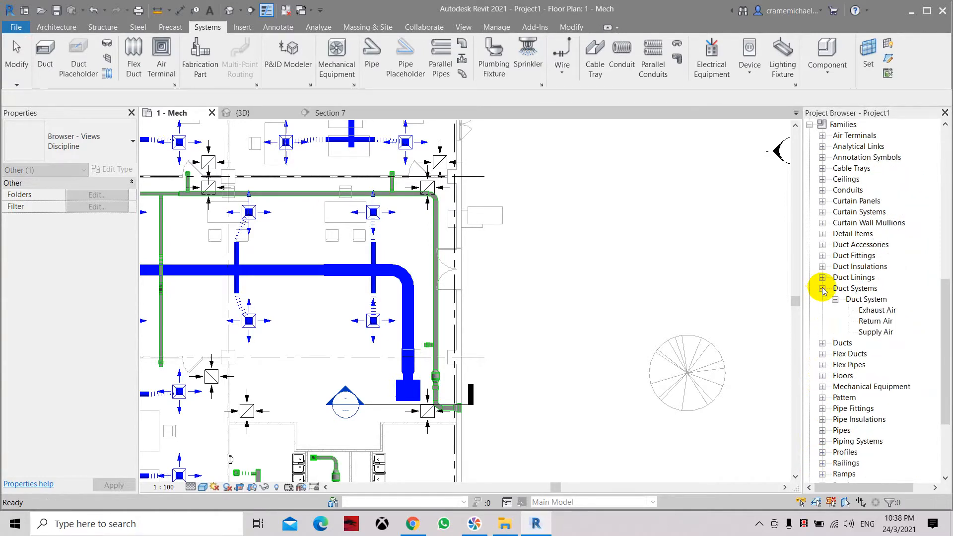
Examine the properties of the Exhaust Air, Return Air and Supply Air duct system types
{"action": "left_click", "coordinate": [880, 312]}
{"action": "left_click", "coordinate": [880, 321]}
{"action": "left_click", "coordinate": [878, 331]}
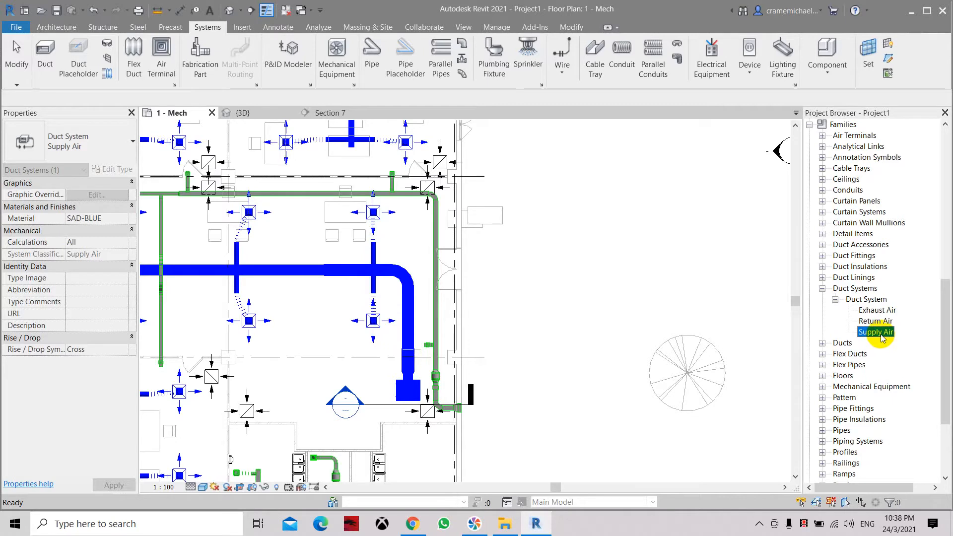
{"action": "right_click", "coordinate": [880, 337]}
{"action": "left_click", "coordinate": [877, 323]}
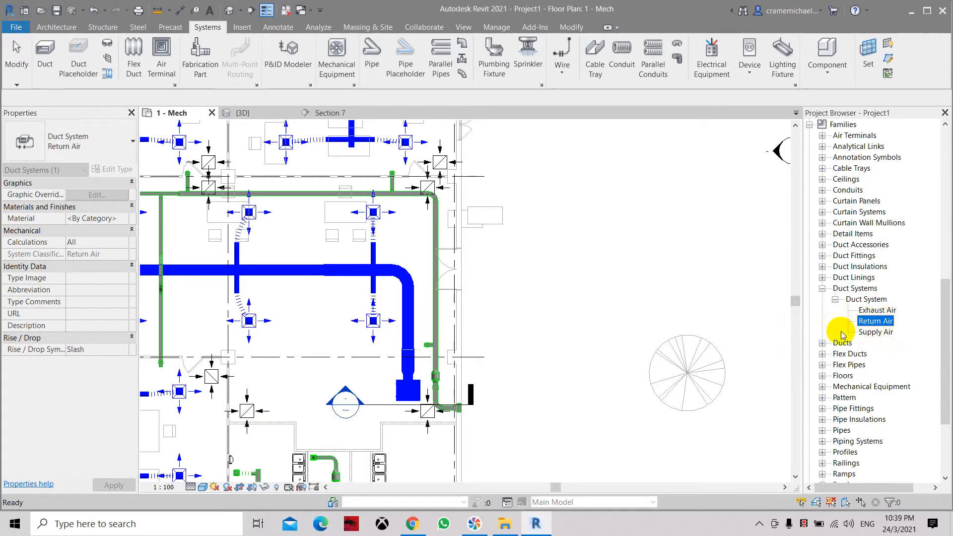
{"action": "left_click", "coordinate": [877, 311]}
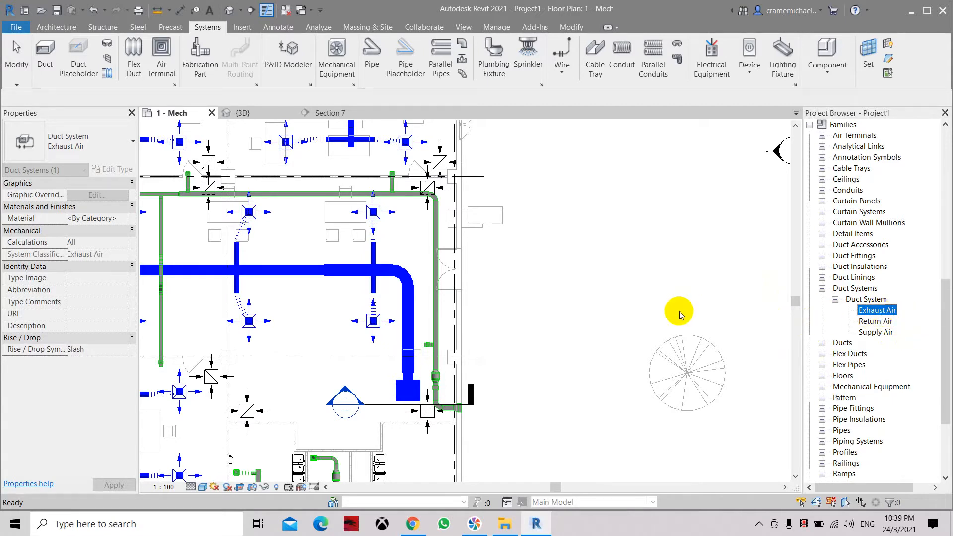
Duplicate the Supply Air duct system type and rename the copy to Fresh Air
{"action": "left_click", "coordinate": [875, 336]}
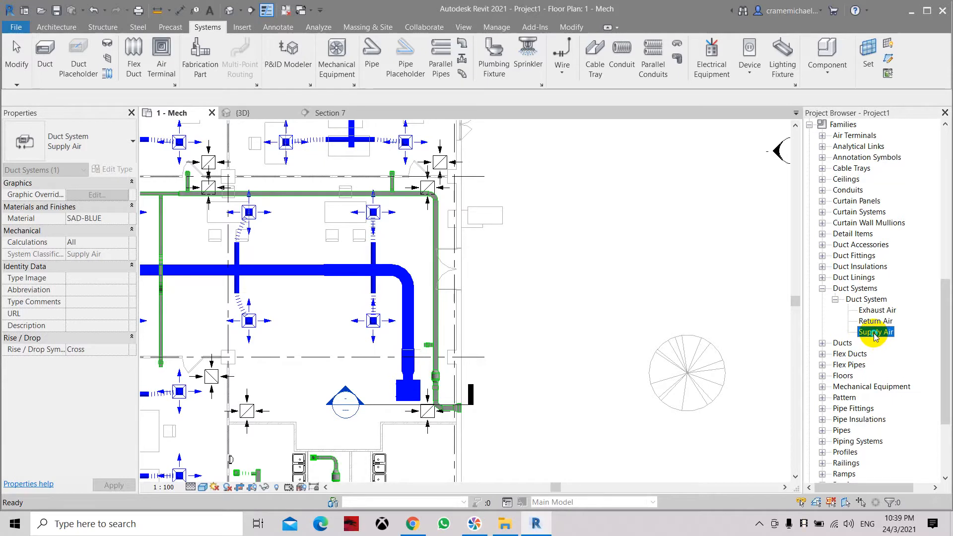
{"action": "right_click", "coordinate": [875, 336]}
{"action": "left_click", "coordinate": [877, 340]}
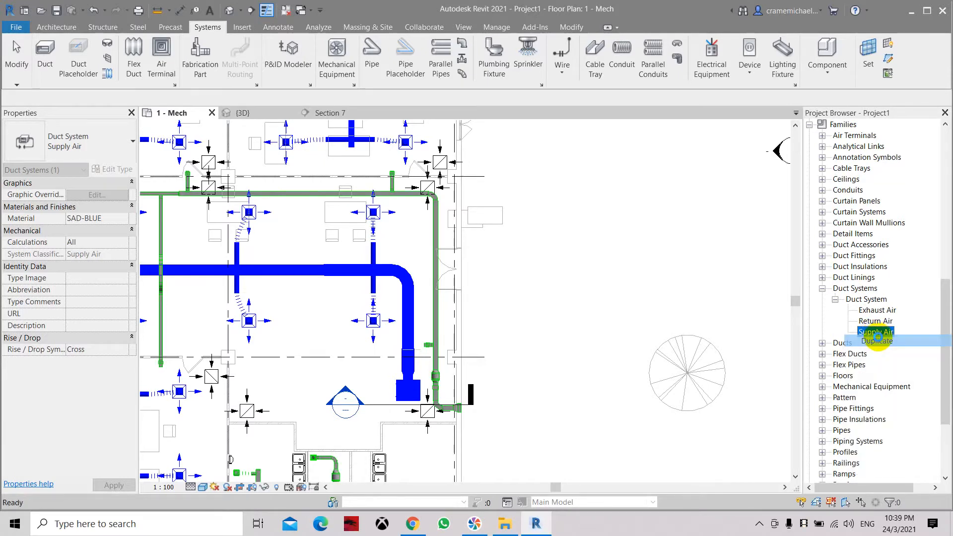
{"action": "right_click", "coordinate": [876, 343]}
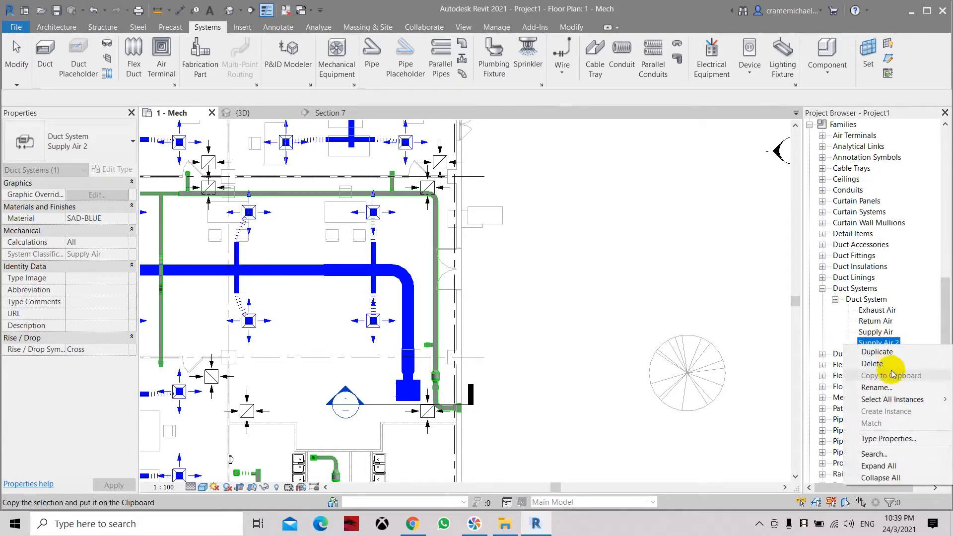
{"action": "left_click", "coordinate": [888, 393]}
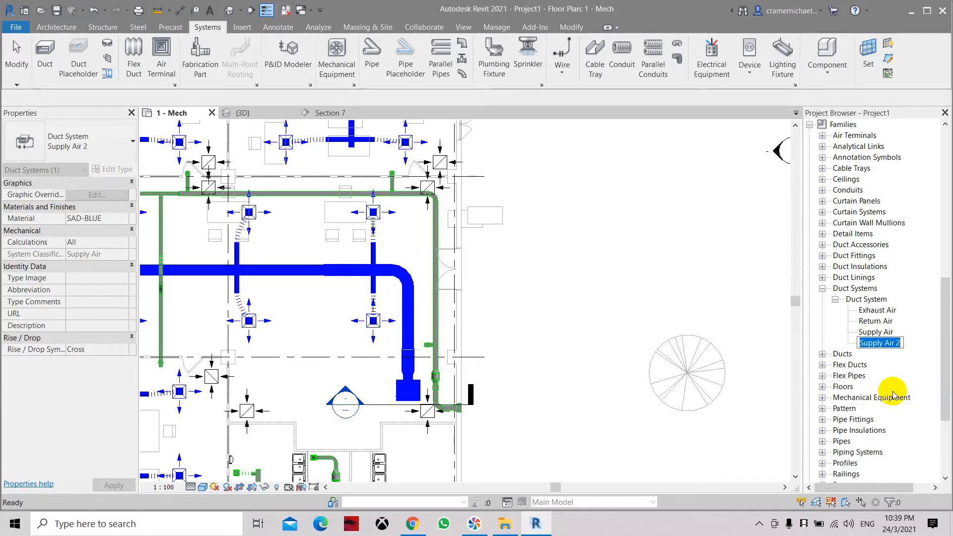
{"action": "type", "text": "Fre"}
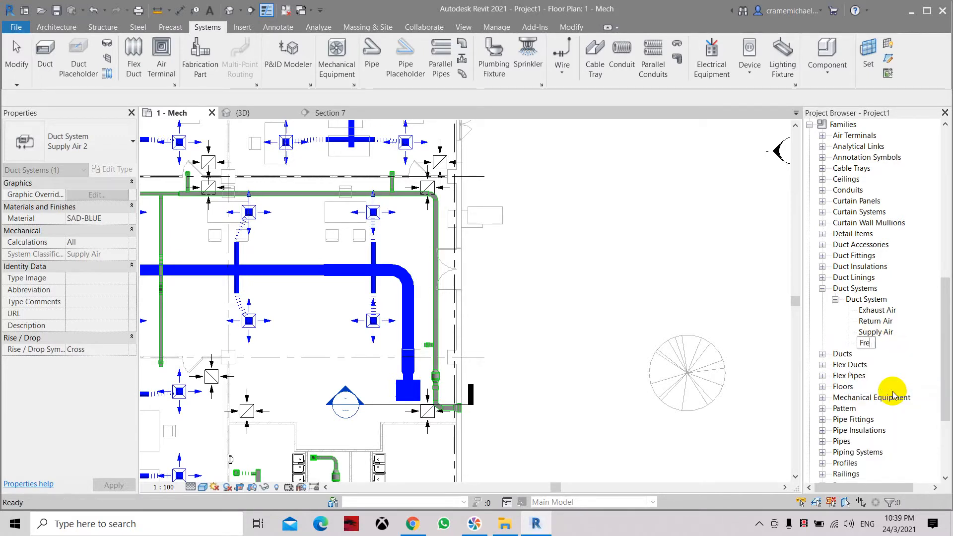
{"action": "type", "text": "sh Air"}
{"action": "key", "text": "Return"}
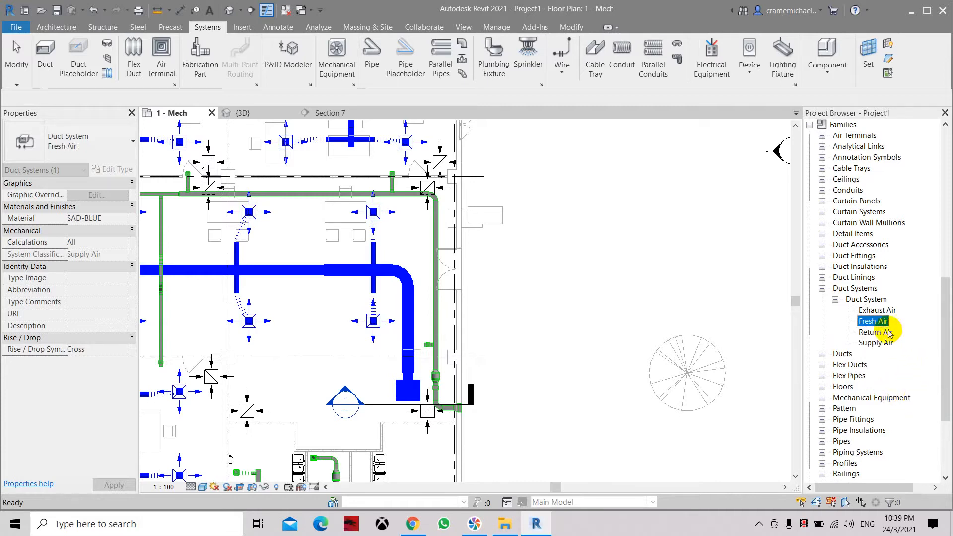
Duplicate the Exhaust Air duct system type and rename the copy to Kitchen Exhaust
{"action": "left_click", "coordinate": [877, 310]}
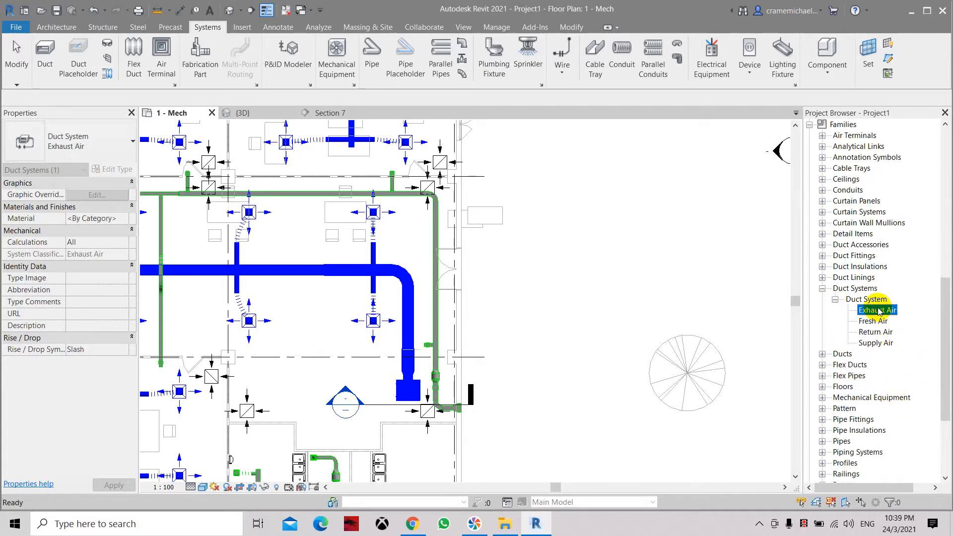
{"action": "right_click", "coordinate": [878, 310]}
{"action": "left_click", "coordinate": [891, 320]}
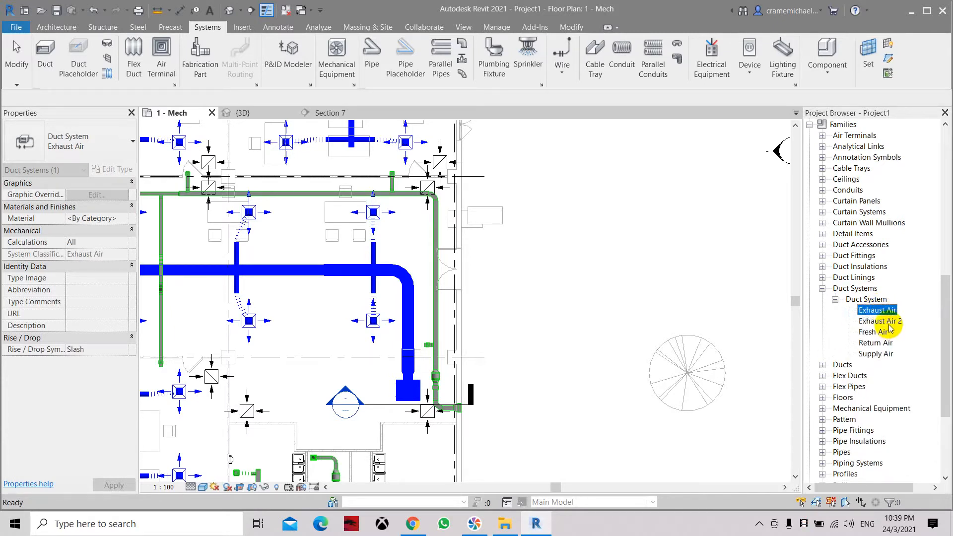
{"action": "left_click", "coordinate": [888, 321]}
{"action": "right_click", "coordinate": [888, 324]}
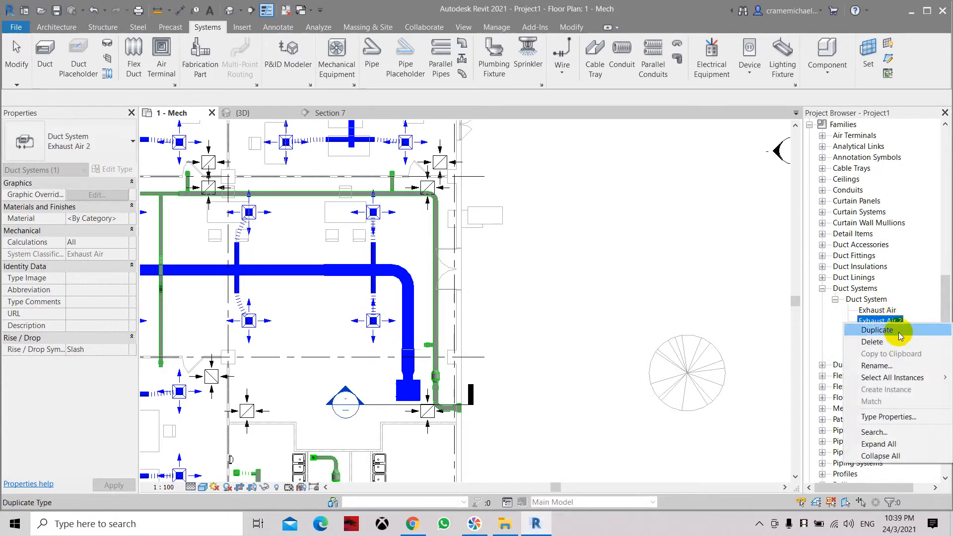
{"action": "left_click", "coordinate": [888, 366]}
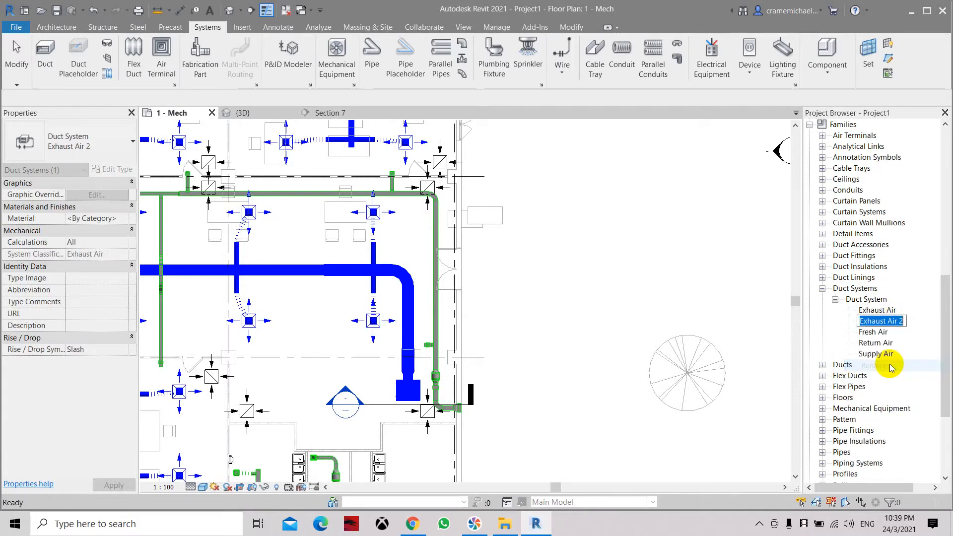
{"action": "type", "text": "Kitchen"}
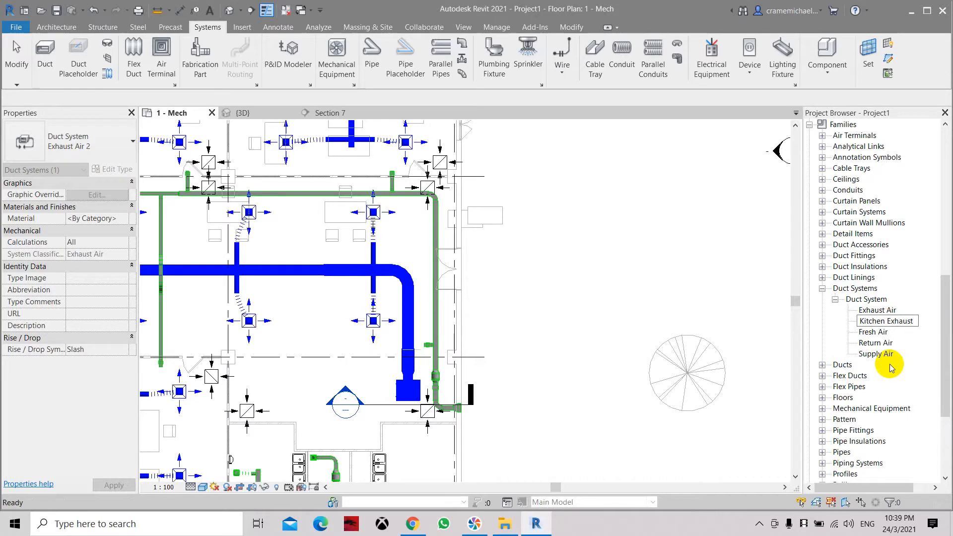
{"action": "key", "text": "Return"}
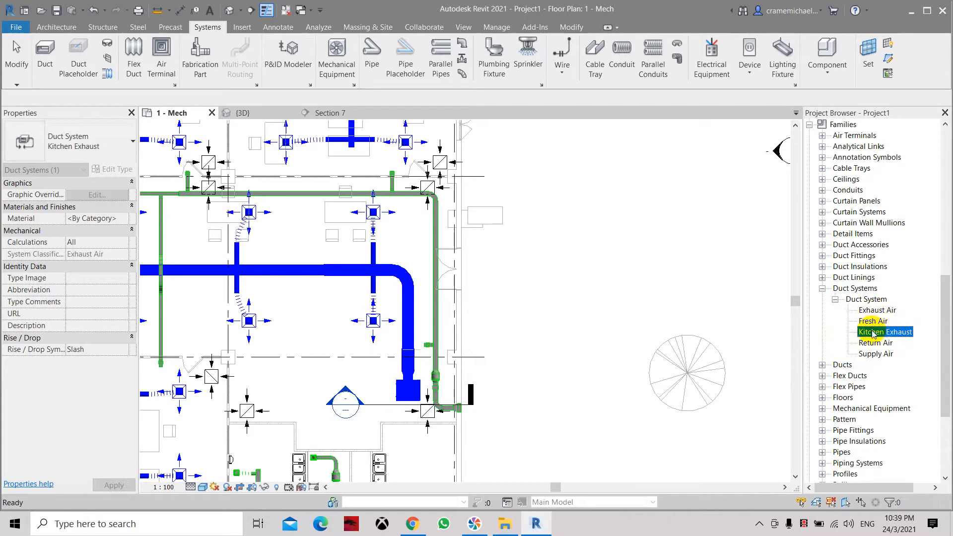
Start a new rectangular duct, set its system type to Kitchen Exhaust, and show the available system types
{"action": "left_click", "coordinate": [44, 52]}
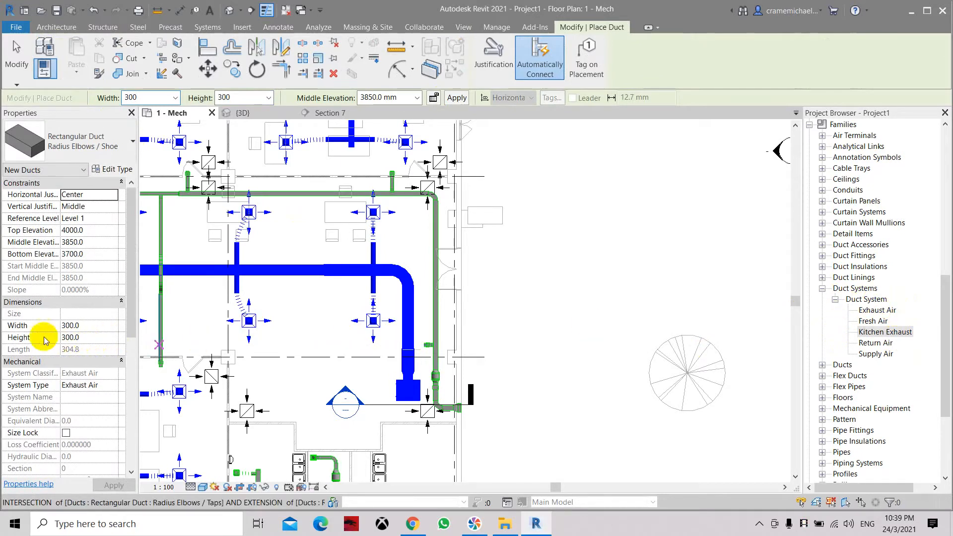
{"action": "left_click", "coordinate": [66, 138]}
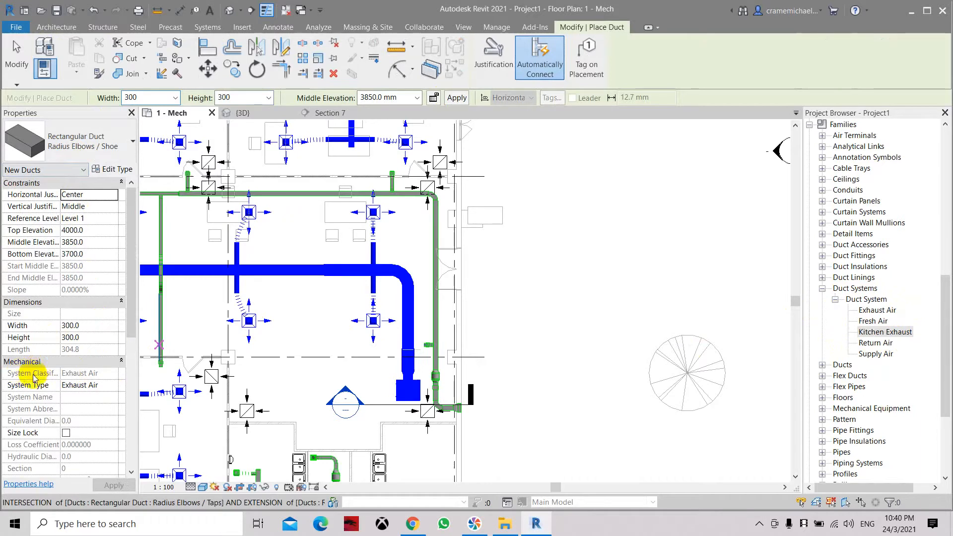
{"action": "left_click", "coordinate": [114, 389]}
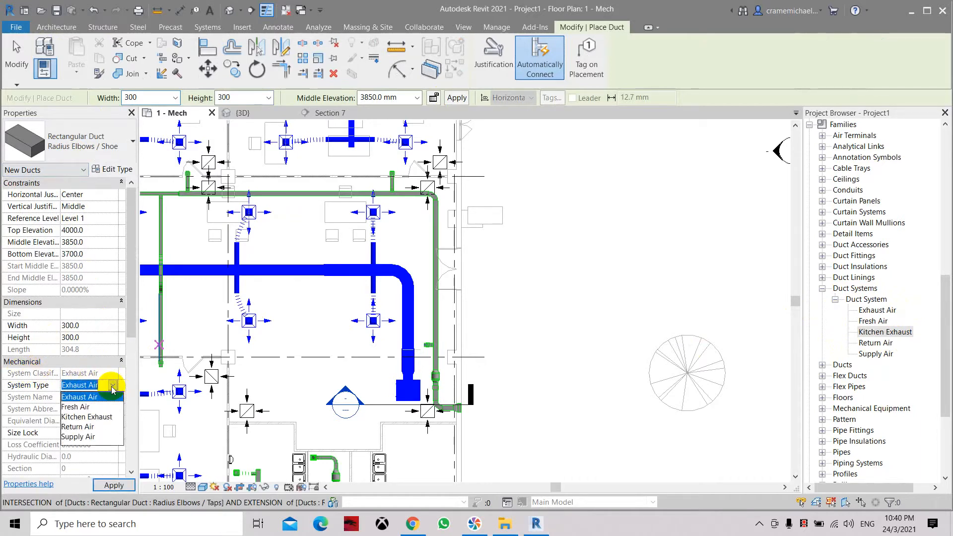
{"action": "left_click", "coordinate": [91, 417]}
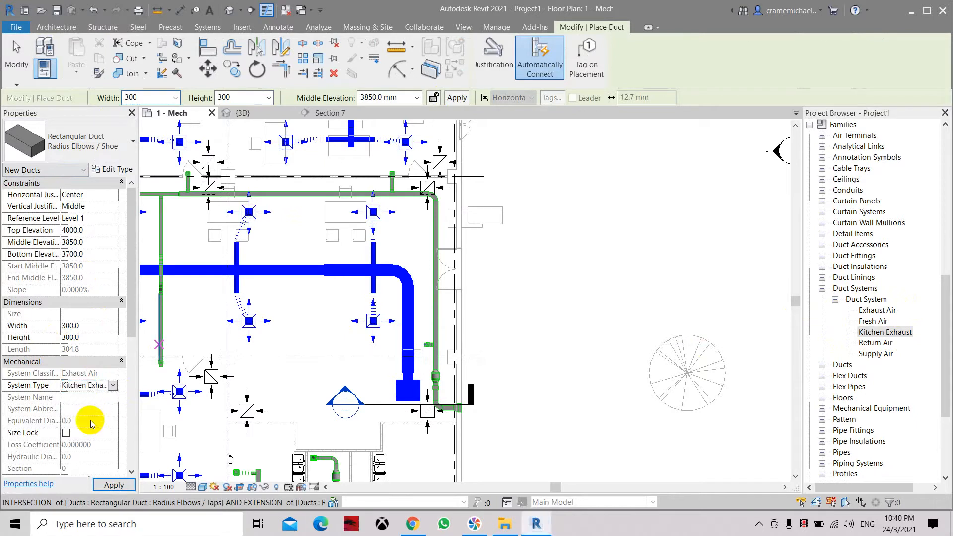
{"action": "left_click", "coordinate": [112, 386]}
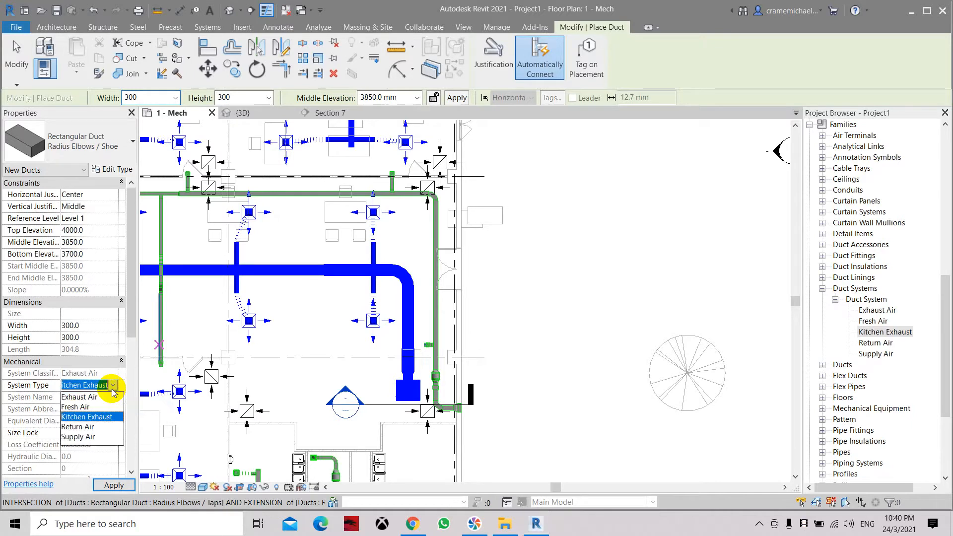
Draw a straight 300 x 300 mm rectangular duct, system type Fresh Air, about 6700 mm long, parallel to the outer wall in the open area outside the building
{"action": "left_click", "coordinate": [93, 407]}
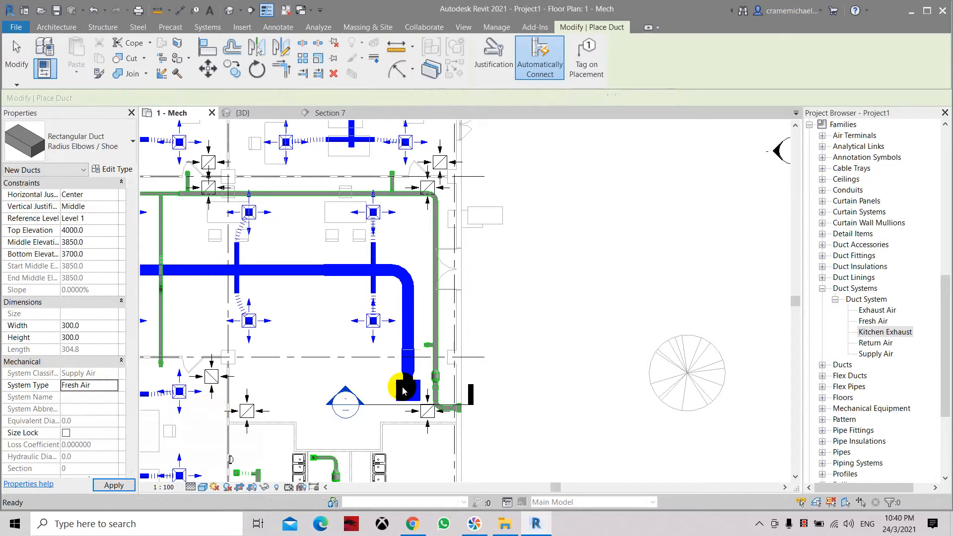
{"action": "key", "text": "Escape"}
{"action": "key", "text": "Escape"}
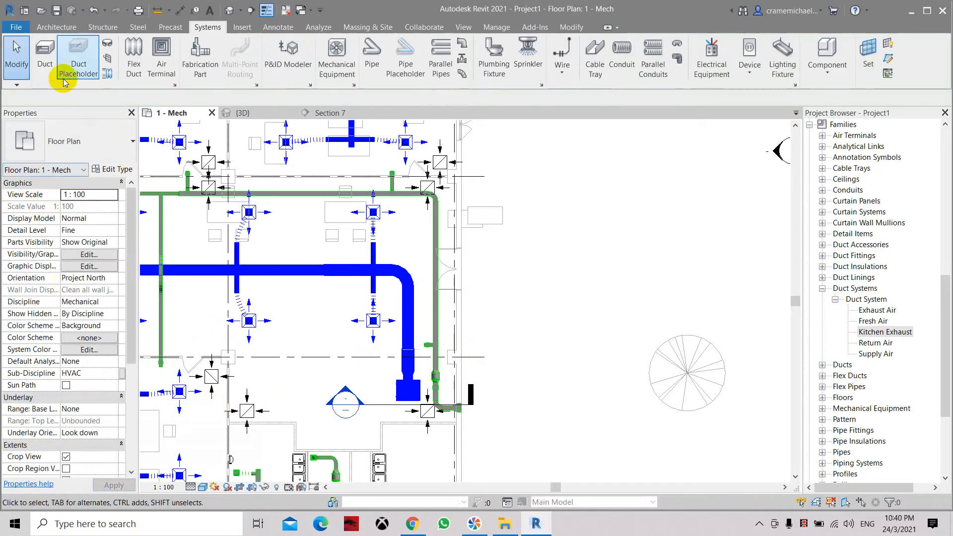
{"action": "left_click", "coordinate": [44, 59]}
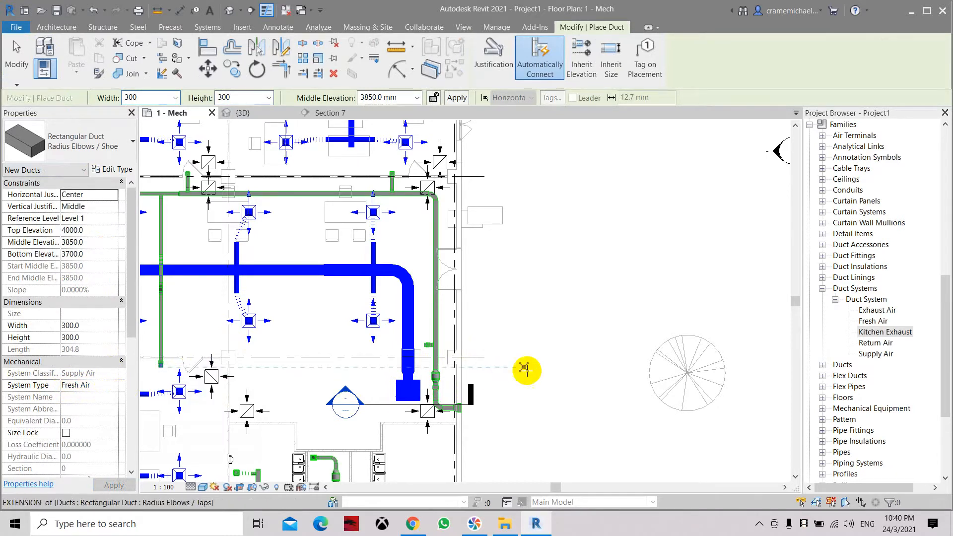
{"action": "left_click", "coordinate": [552, 357]}
{"action": "left_click", "coordinate": [552, 207]}
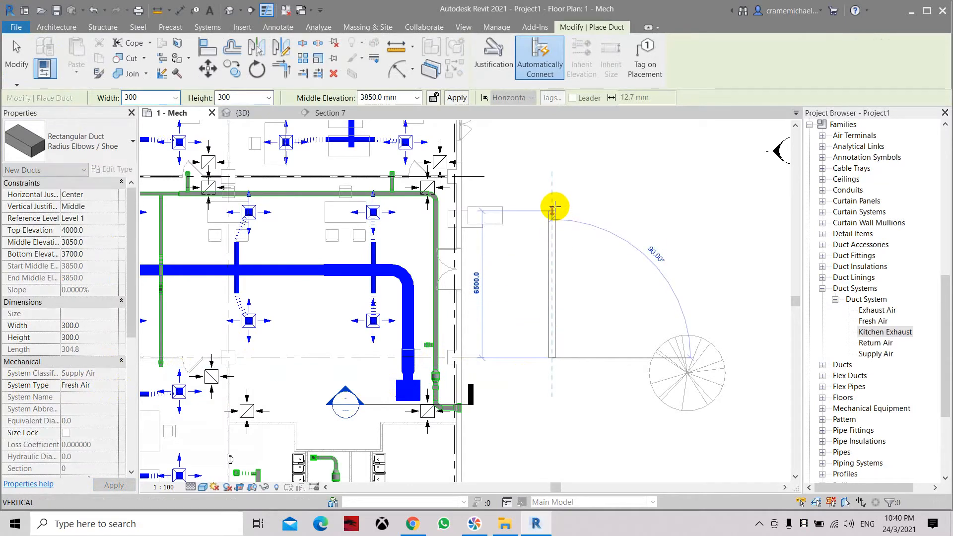
{"action": "key", "text": "Escape"}
{"action": "key", "text": "Escape"}
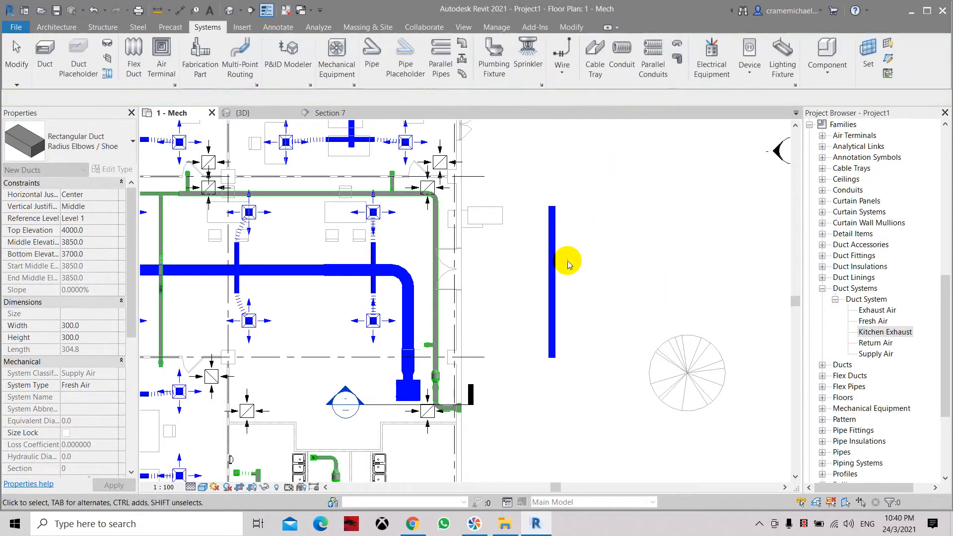
{"action": "left_click", "coordinate": [554, 282]}
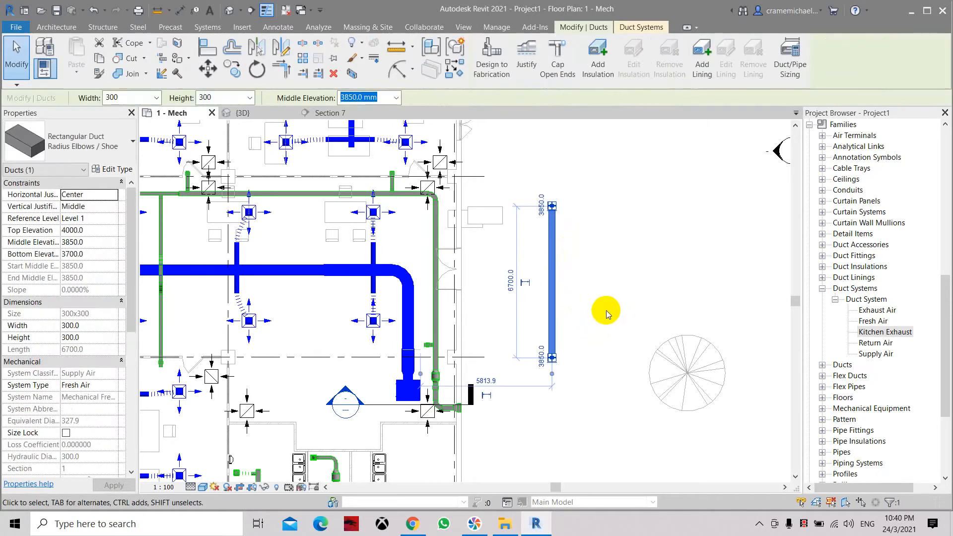
{"action": "left_click", "coordinate": [630, 320]}
{"action": "scroll", "coordinate": [631, 323], "scroll_direction": "up", "scroll_amount": 1}
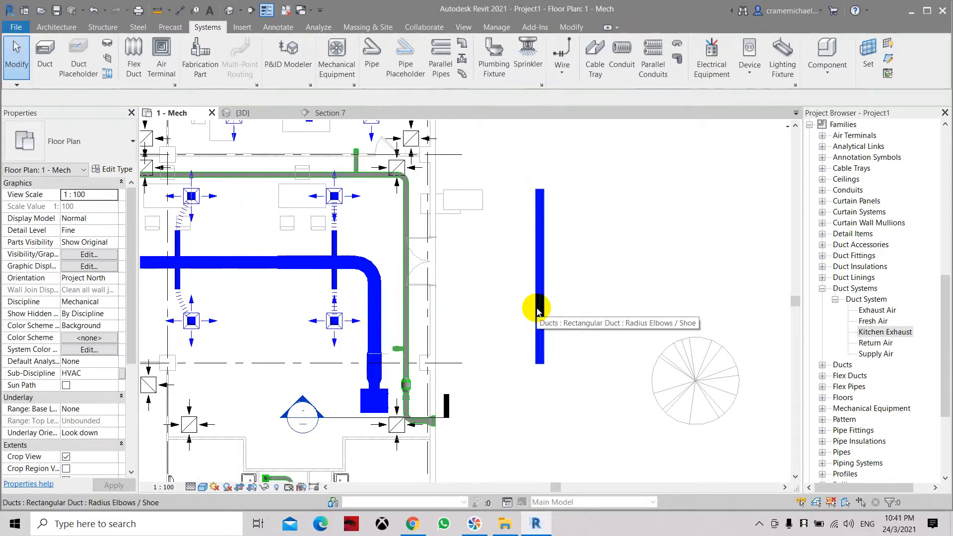
Set the material of the Fresh Air duct system type to FAD-CYAN, checking that material's appearance and graphics settings
{"action": "left_click", "coordinate": [875, 321]}
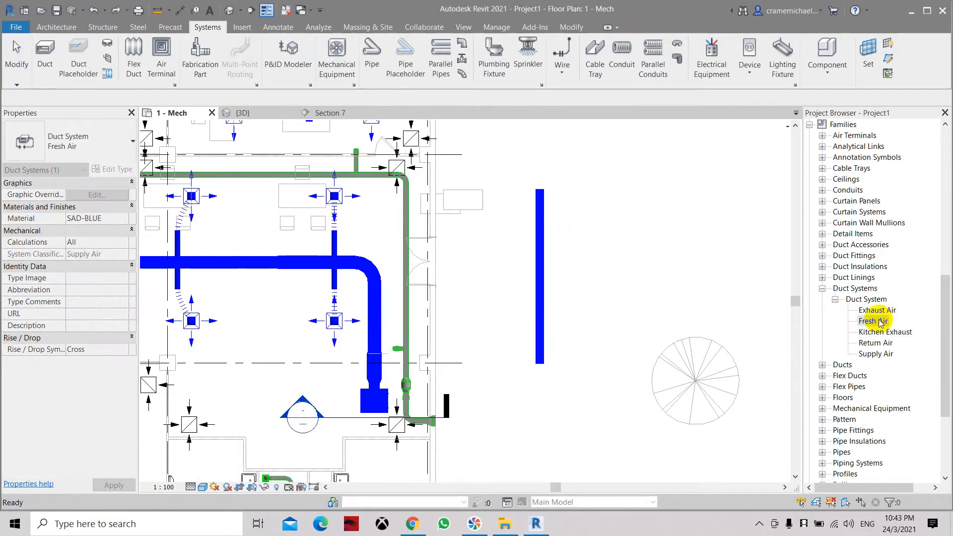
{"action": "double_click", "coordinate": [877, 322]}
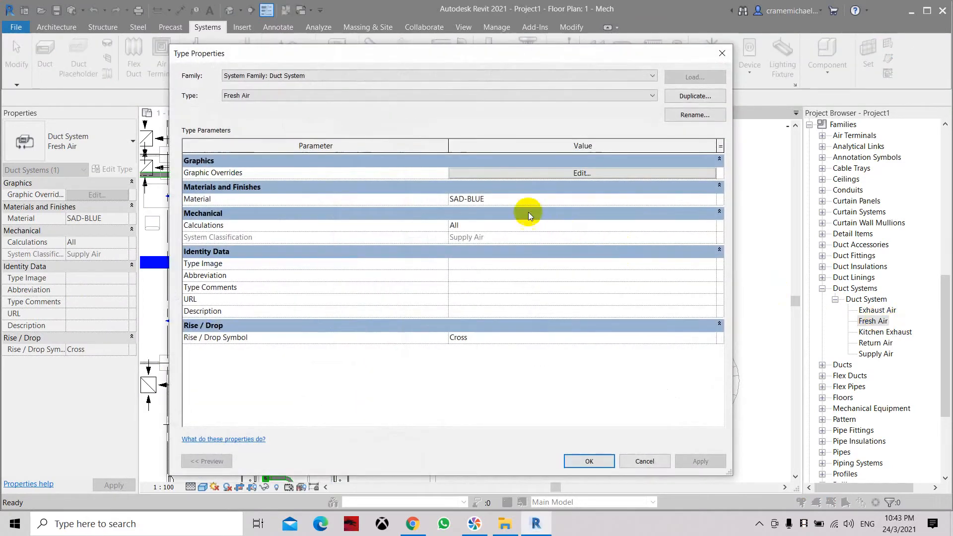
{"action": "left_click", "coordinate": [709, 201]}
{"action": "left_click", "coordinate": [711, 199]}
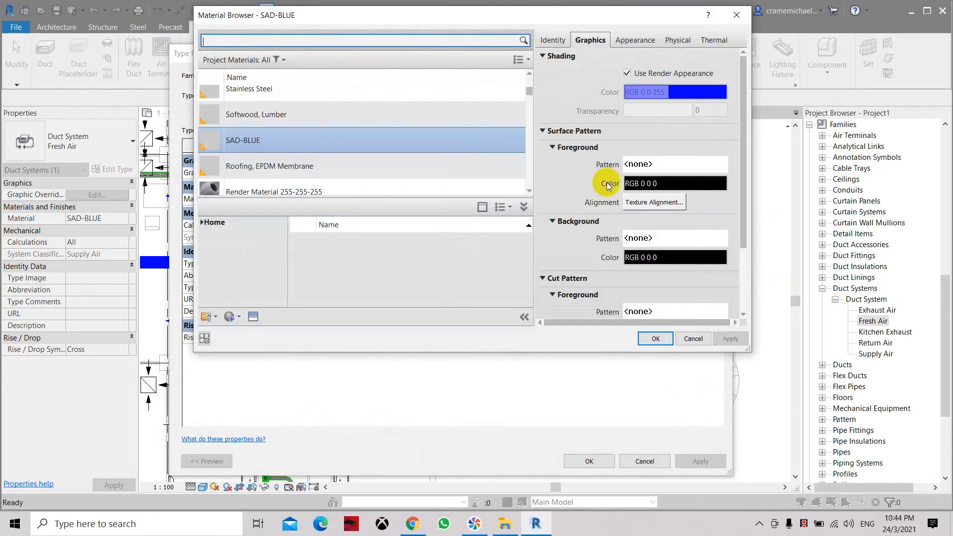
{"action": "scroll", "coordinate": [323, 158], "scroll_direction": "up", "scroll_amount": 3}
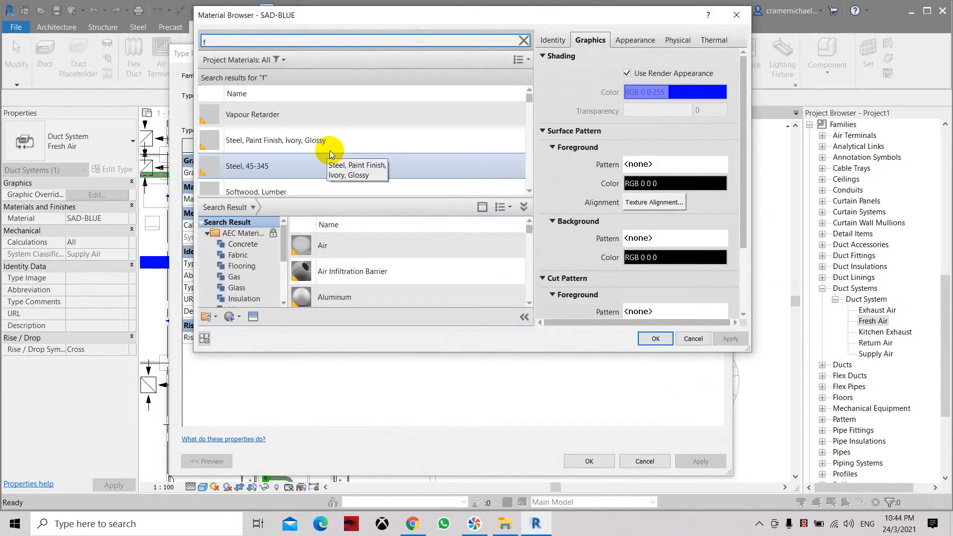
{"action": "type", "text": "a"}
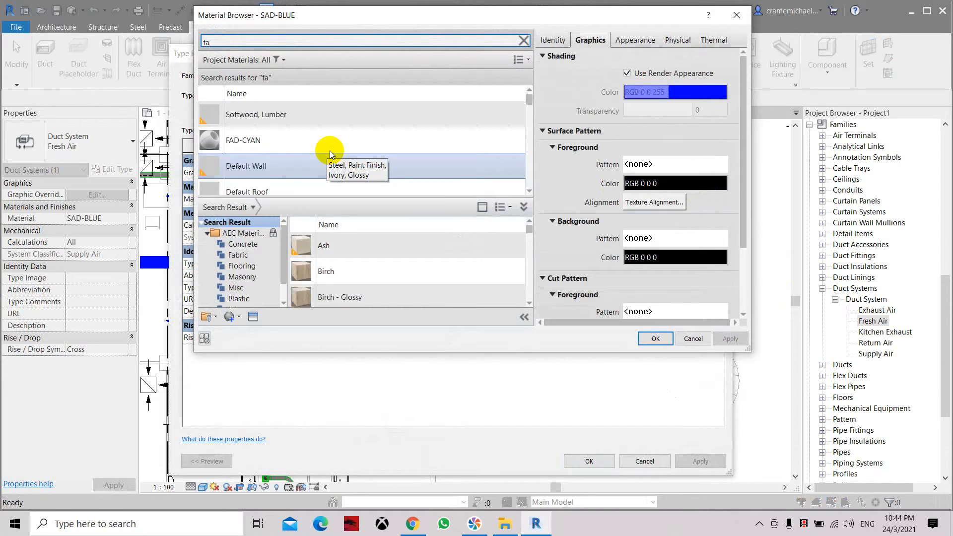
{"action": "left_click", "coordinate": [330, 139]}
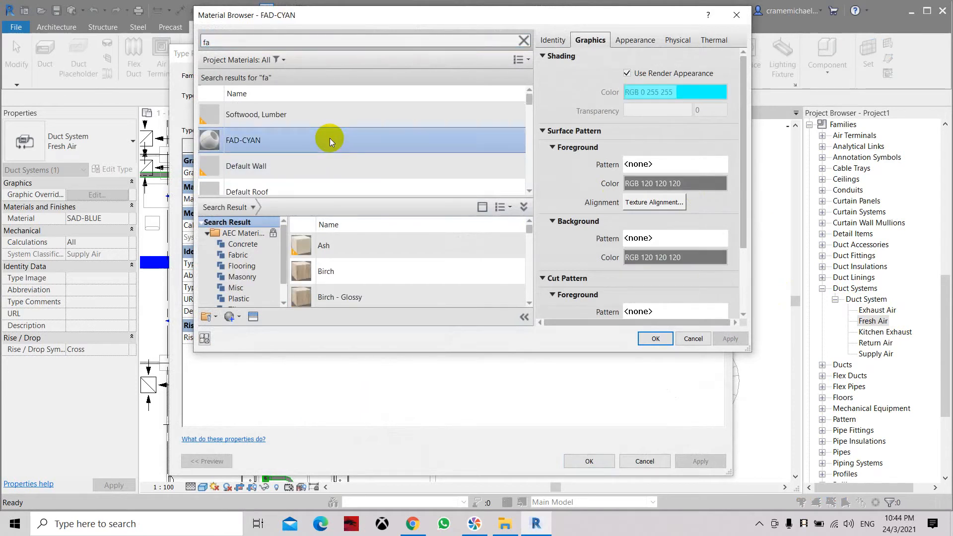
{"action": "left_click", "coordinate": [622, 44]}
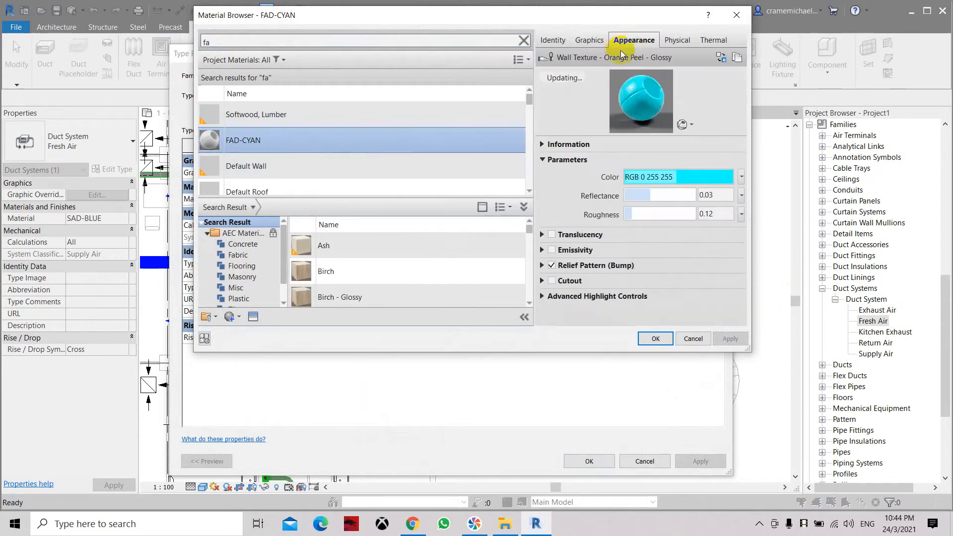
{"action": "left_click", "coordinate": [589, 40]}
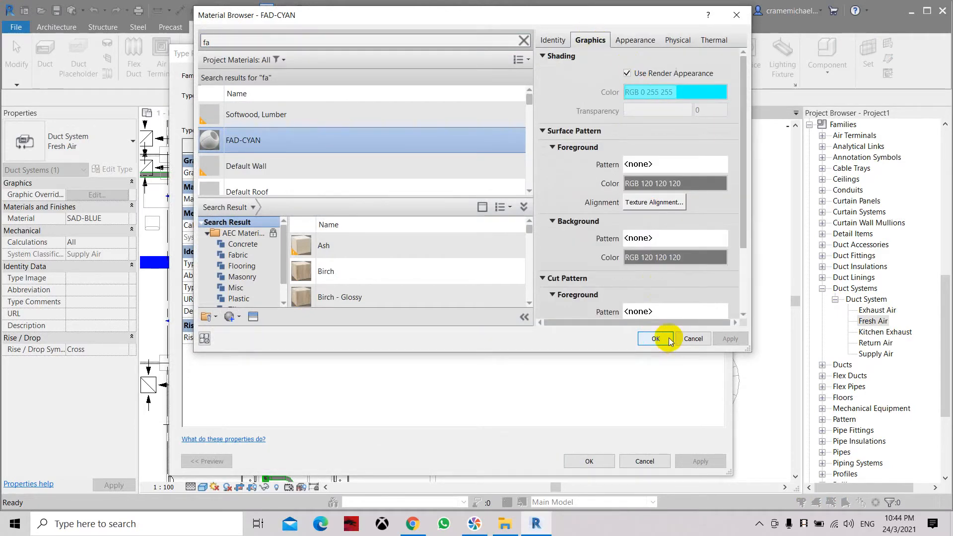
{"action": "left_click", "coordinate": [629, 40]}
{"action": "left_click", "coordinate": [581, 41]}
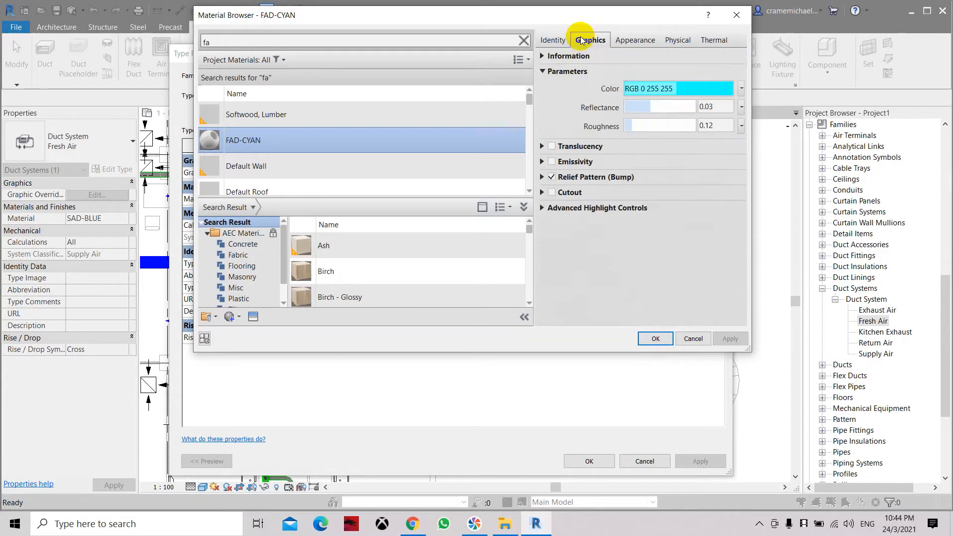
{"action": "left_click", "coordinate": [655, 339]}
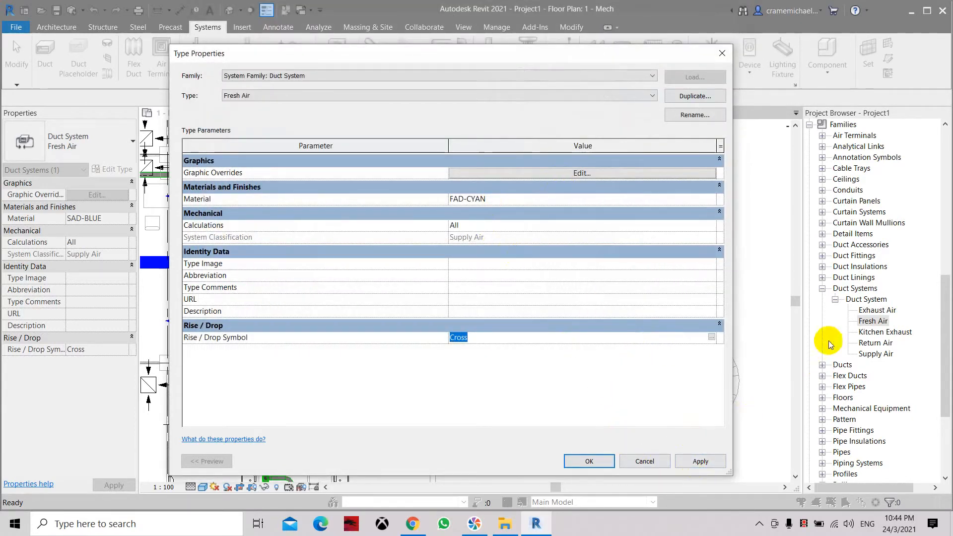
Override the line colour in the Fresh Air system type's graphic overrides with Cyan and apply the type changes
{"action": "left_click", "coordinate": [577, 174]}
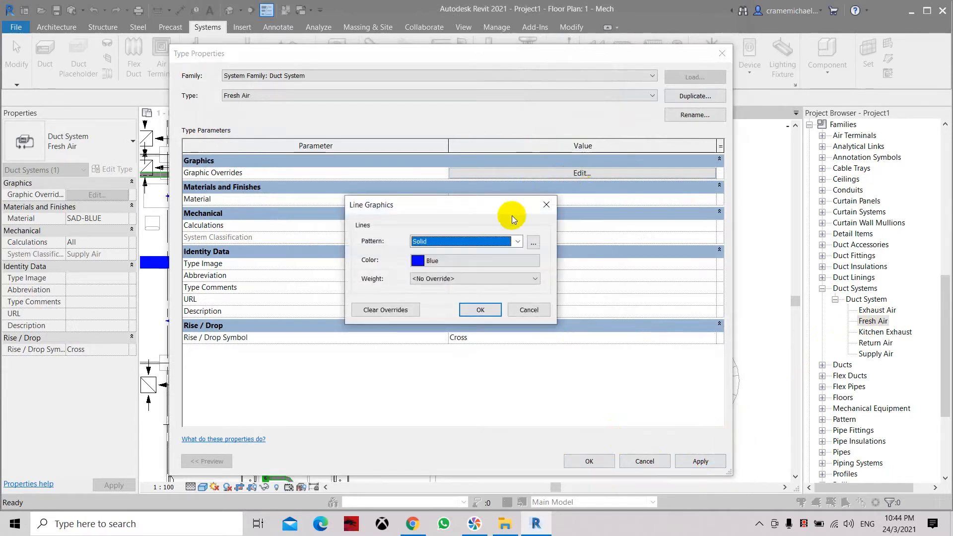
{"action": "left_click", "coordinate": [499, 263]}
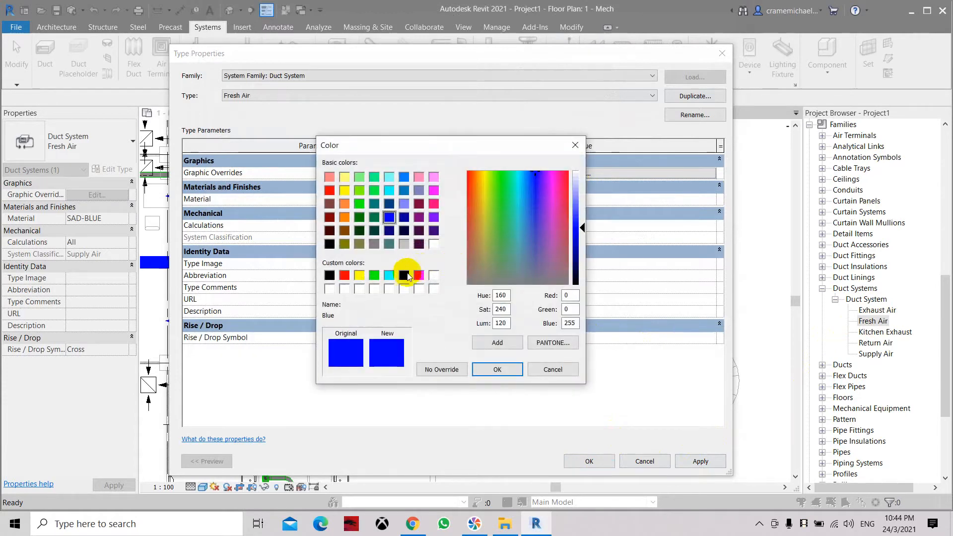
{"action": "left_click", "coordinate": [389, 275]}
{"action": "left_click", "coordinate": [496, 369]}
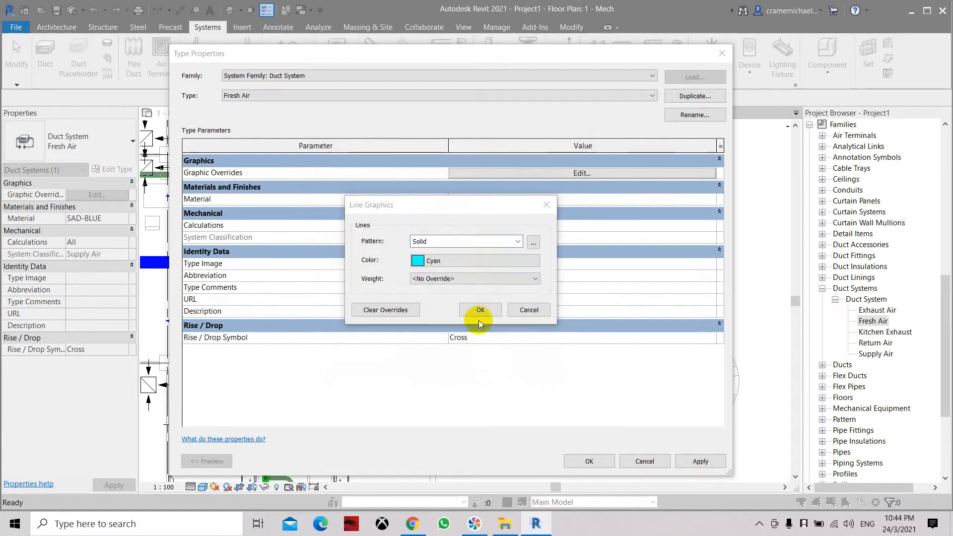
{"action": "left_click", "coordinate": [477, 313]}
{"action": "left_click", "coordinate": [698, 460]}
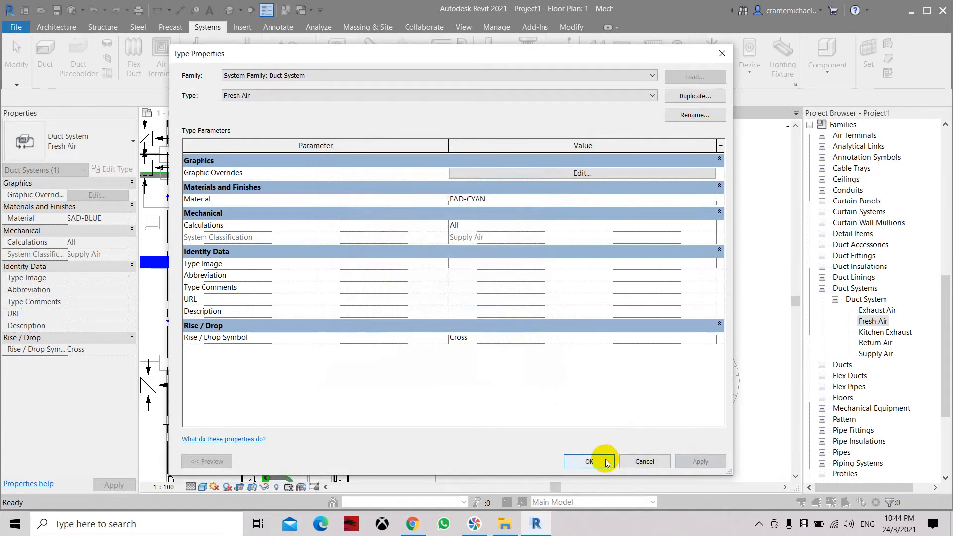
{"action": "left_click", "coordinate": [589, 461]}
{"action": "scroll", "coordinate": [542, 330], "scroll_direction": "up", "scroll_amount": 3}
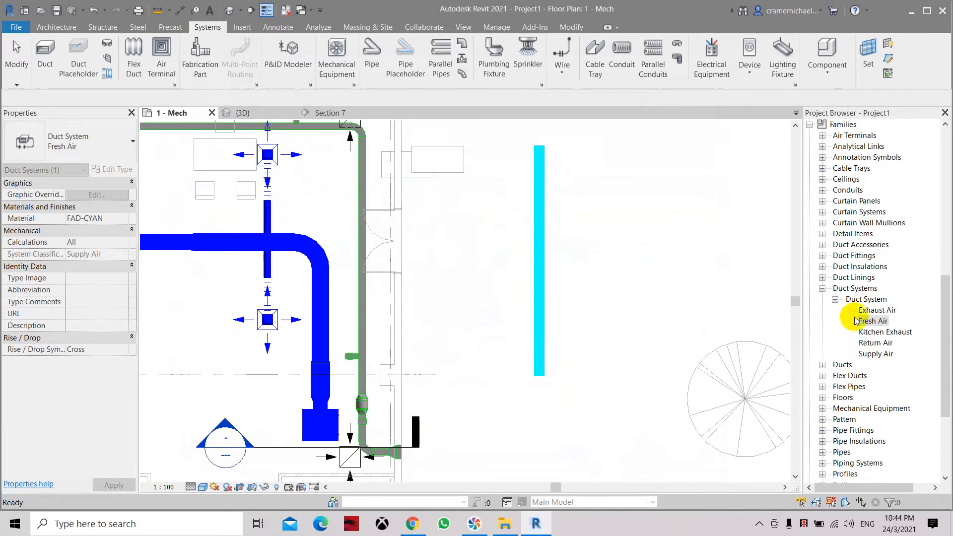
{"action": "left_click", "coordinate": [873, 322]}
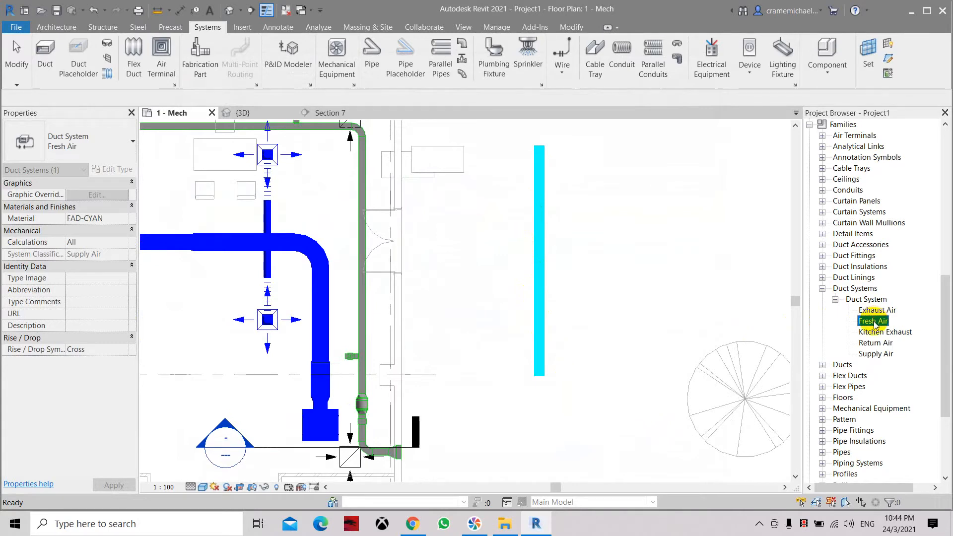
{"action": "scroll", "coordinate": [490, 281], "scroll_direction": "down", "scroll_amount": 3}
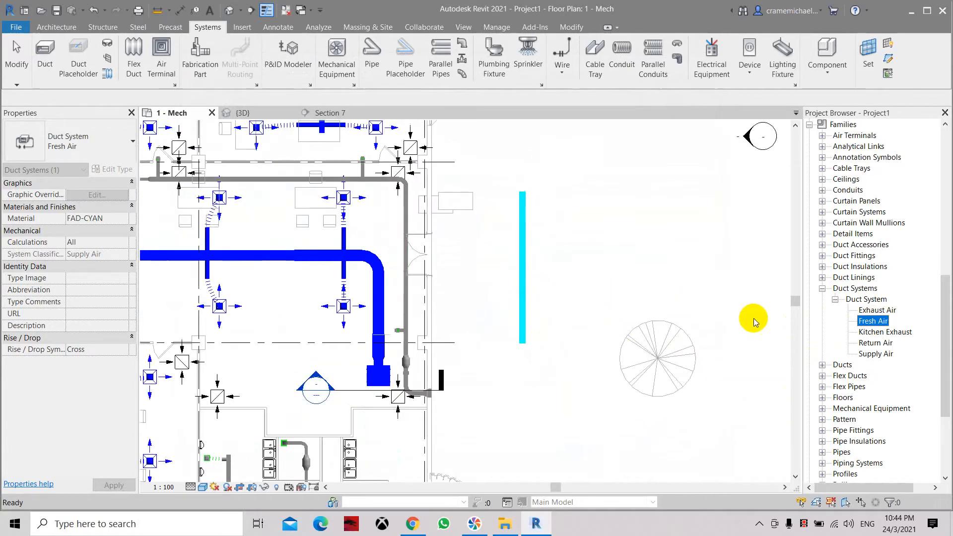
{"action": "scroll", "coordinate": [754, 318], "scroll_direction": "up", "scroll_amount": 3}
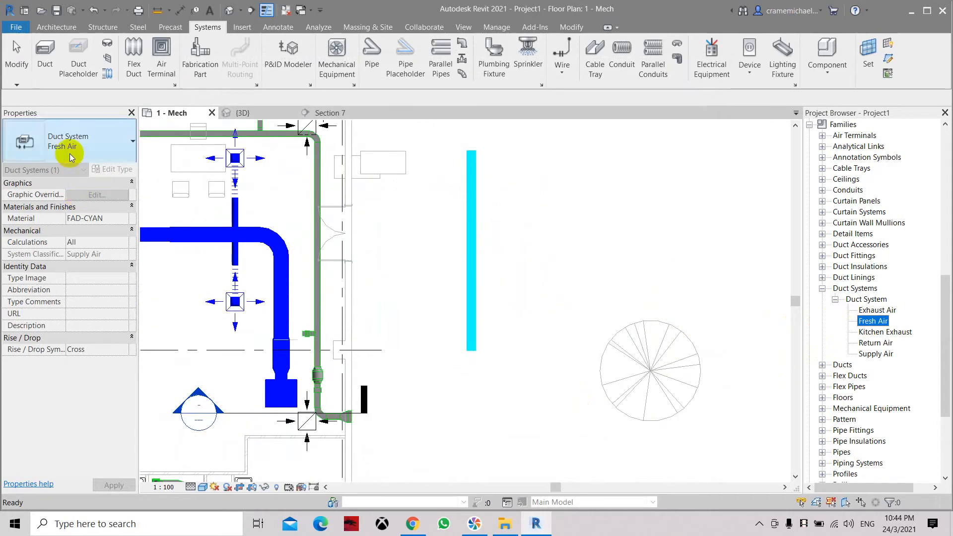
{"action": "left_click", "coordinate": [44, 52]}
{"action": "left_click", "coordinate": [534, 351]}
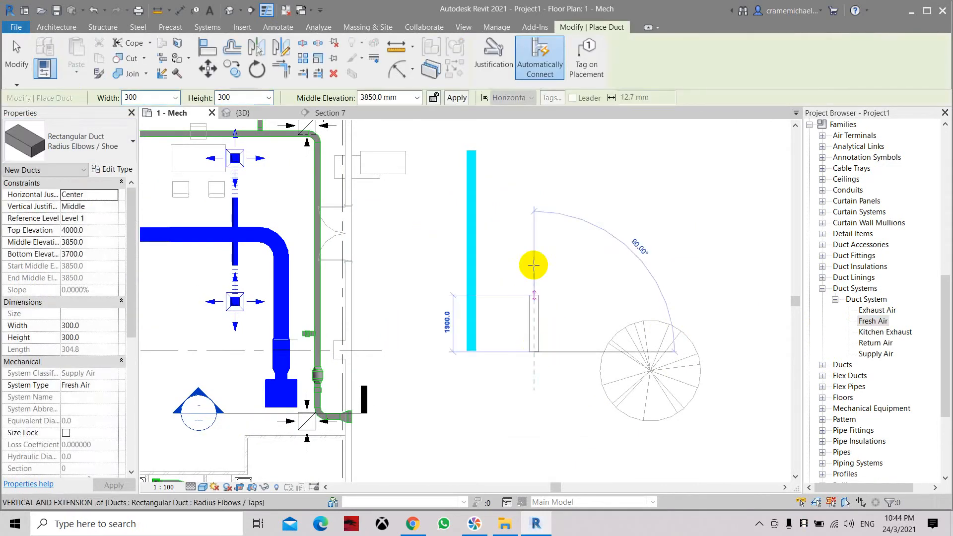
{"action": "key", "text": "Escape"}
{"action": "key", "text": "Escape"}
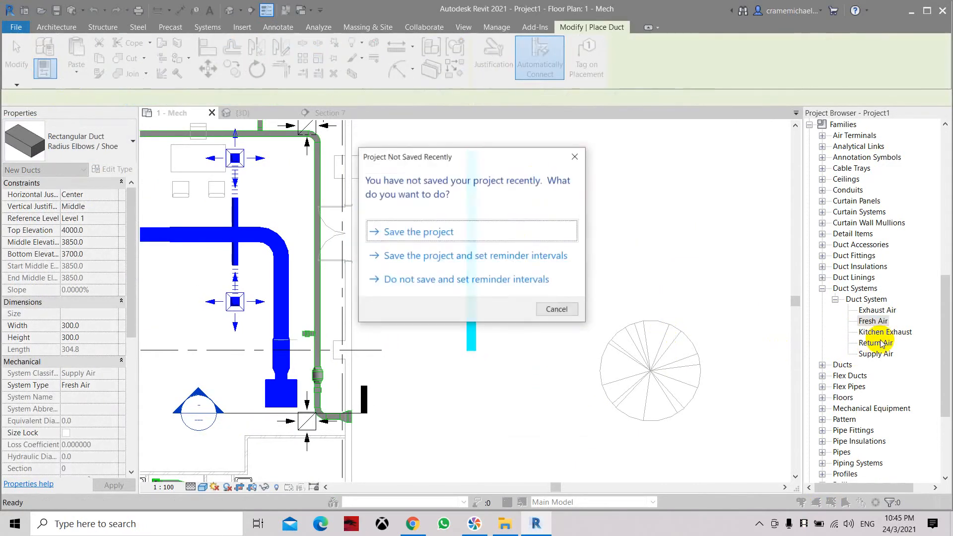
{"action": "left_click", "coordinate": [555, 308]}
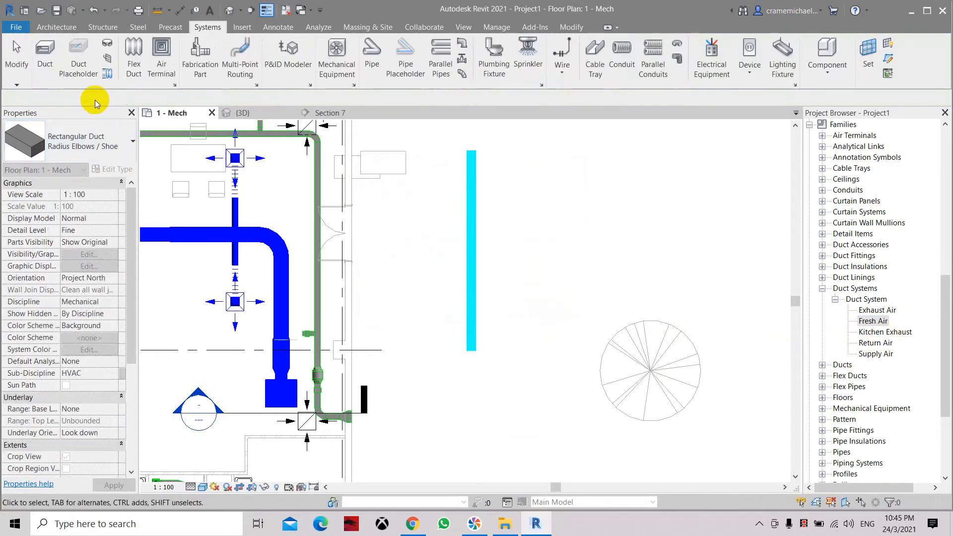
Draw a 300 x 300 mm duct with system type Kitchen Exhaust, parallel to the cyan Fresh Air duct and equally long
{"action": "left_click", "coordinate": [36, 56]}
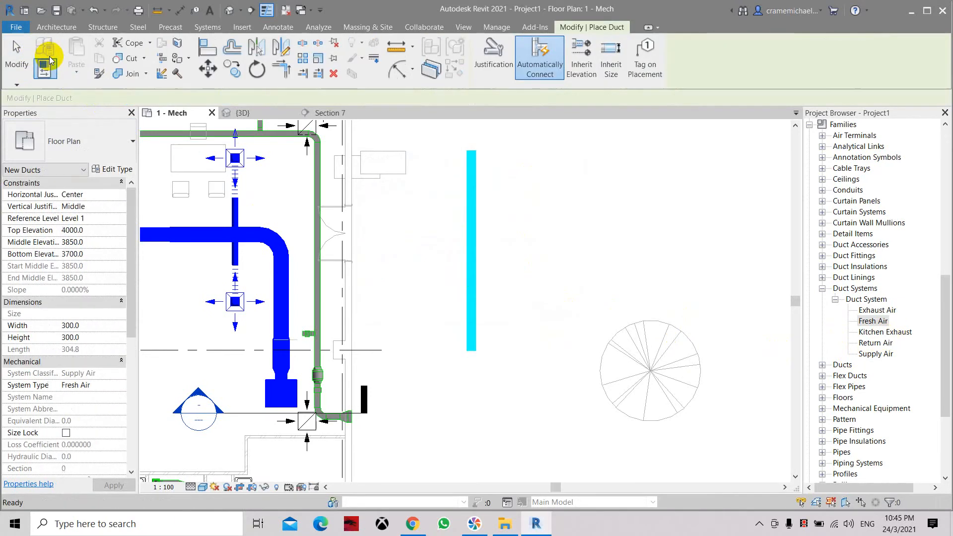
{"action": "left_click", "coordinate": [103, 385]}
{"action": "left_click", "coordinate": [112, 386]}
{"action": "left_click", "coordinate": [102, 417]}
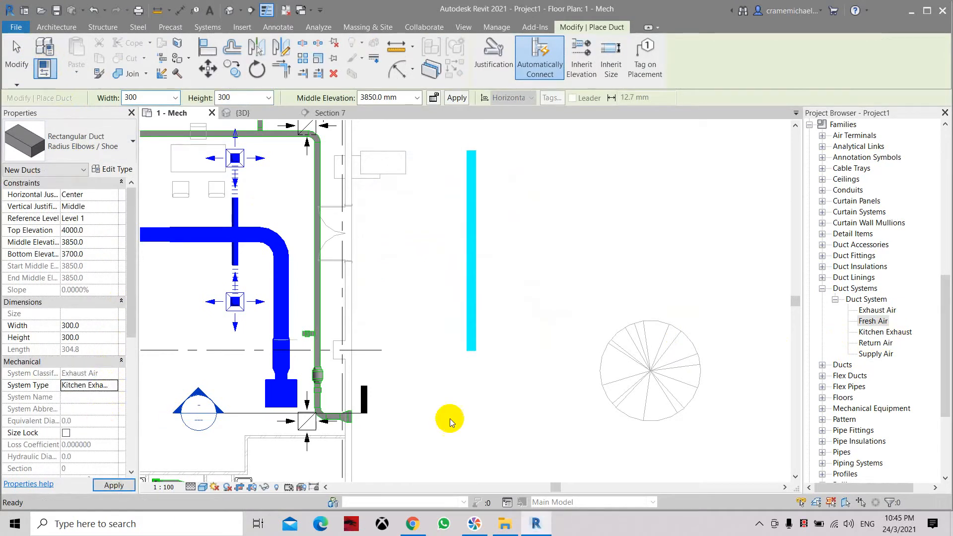
{"action": "left_click", "coordinate": [557, 351]}
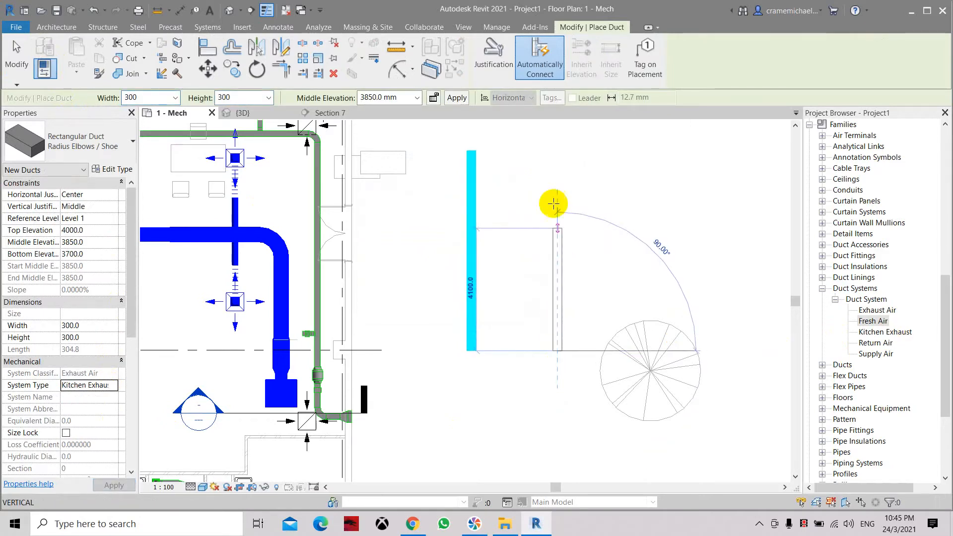
{"action": "left_click", "coordinate": [555, 151]}
{"action": "key", "text": "Escape"}
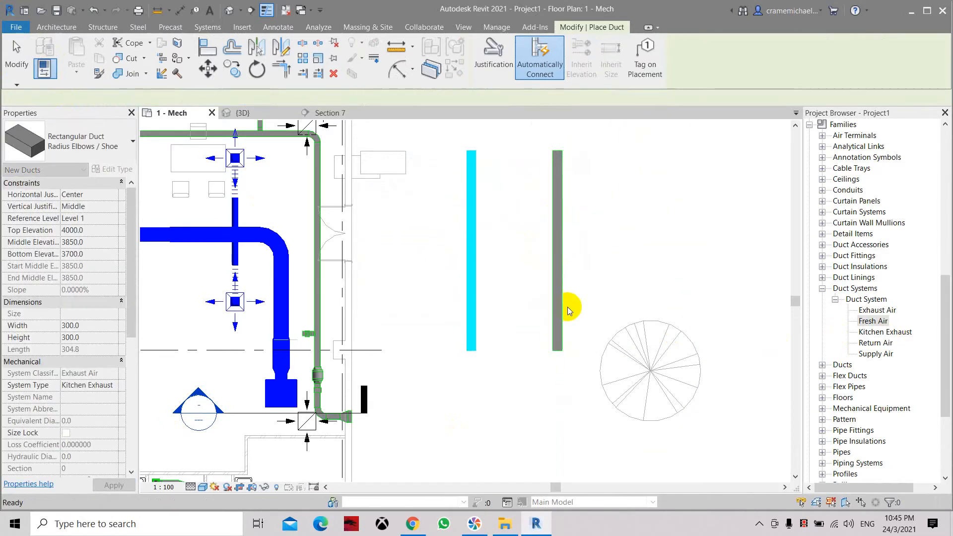
{"action": "key", "text": "Escape"}
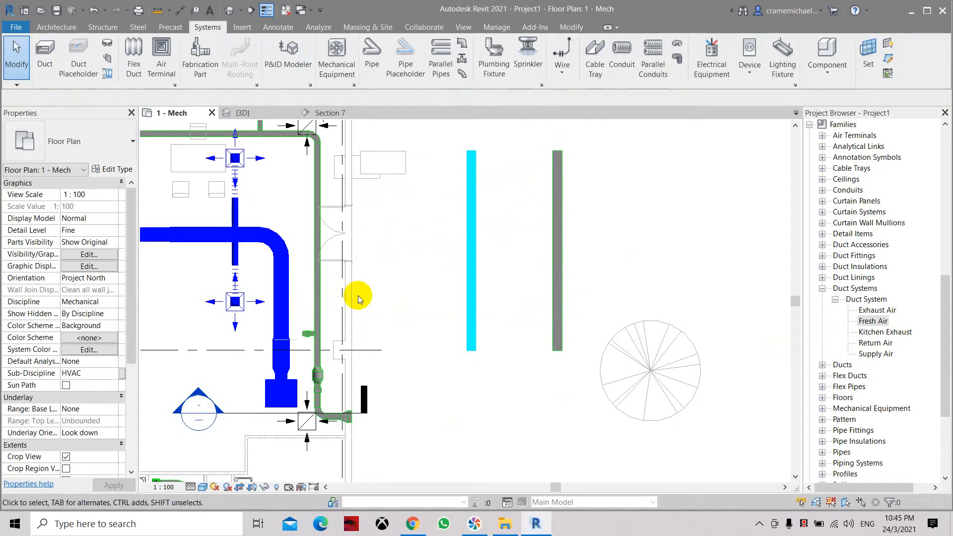
{"action": "scroll", "coordinate": [585, 380], "scroll_direction": "up", "scroll_amount": 3}
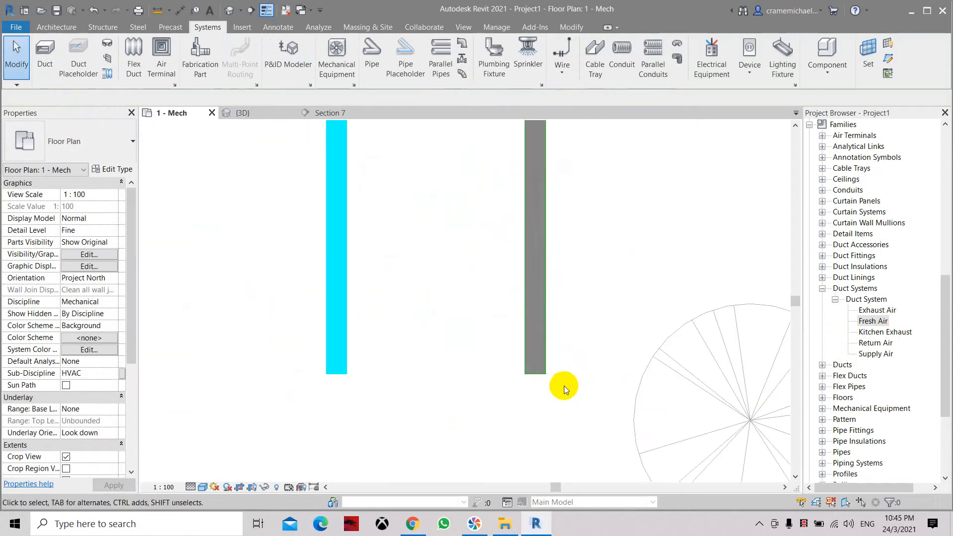
{"action": "scroll", "coordinate": [563, 386], "scroll_direction": "down", "scroll_amount": 2}
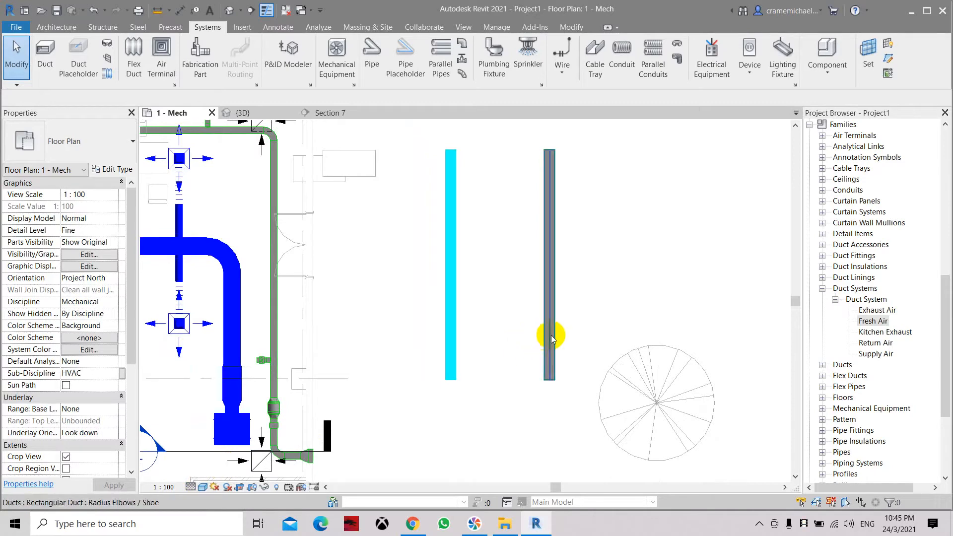
Open the Kitchen Exhaust duct system type's material choice and duplicate the FAD-CYAN material
{"action": "scroll", "coordinate": [559, 336], "scroll_direction": "down", "scroll_amount": 4}
{"action": "scroll", "coordinate": [589, 344], "scroll_direction": "up", "scroll_amount": 3}
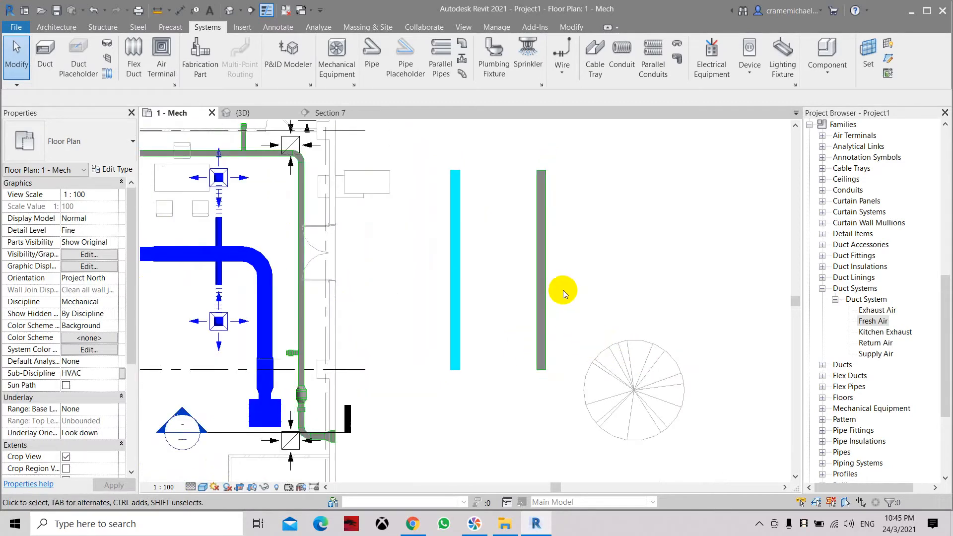
{"action": "double_click", "coordinate": [884, 332]}
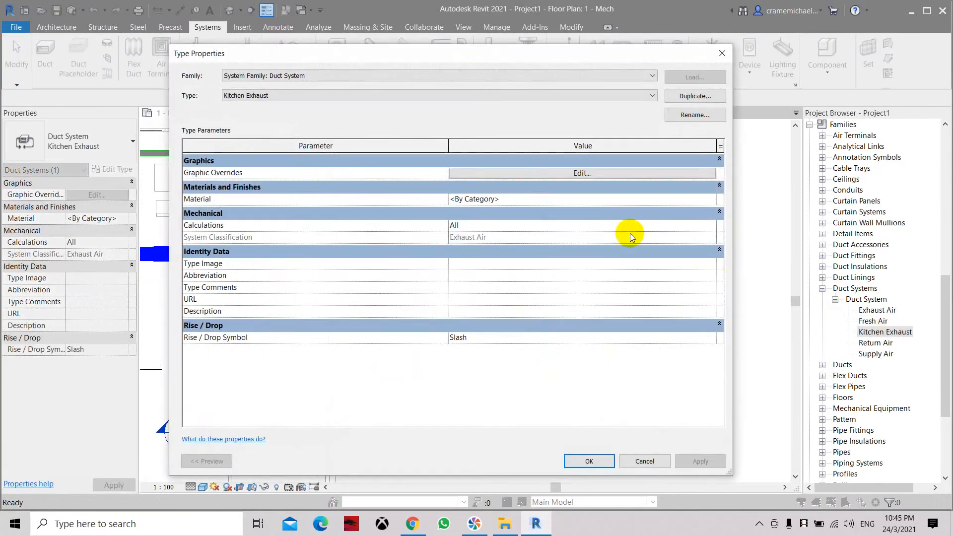
{"action": "left_click", "coordinate": [703, 199]}
{"action": "left_click", "coordinate": [712, 199]}
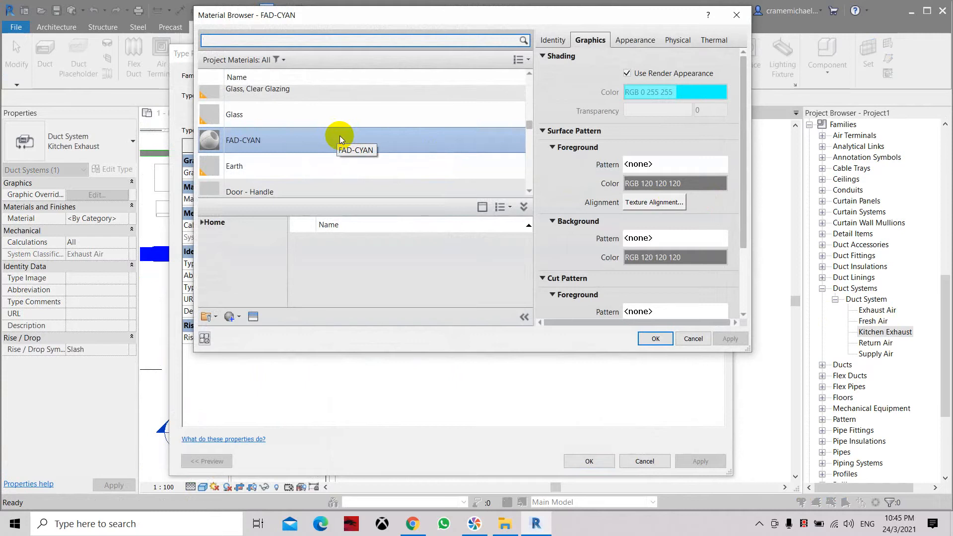
{"action": "right_click", "coordinate": [339, 136]}
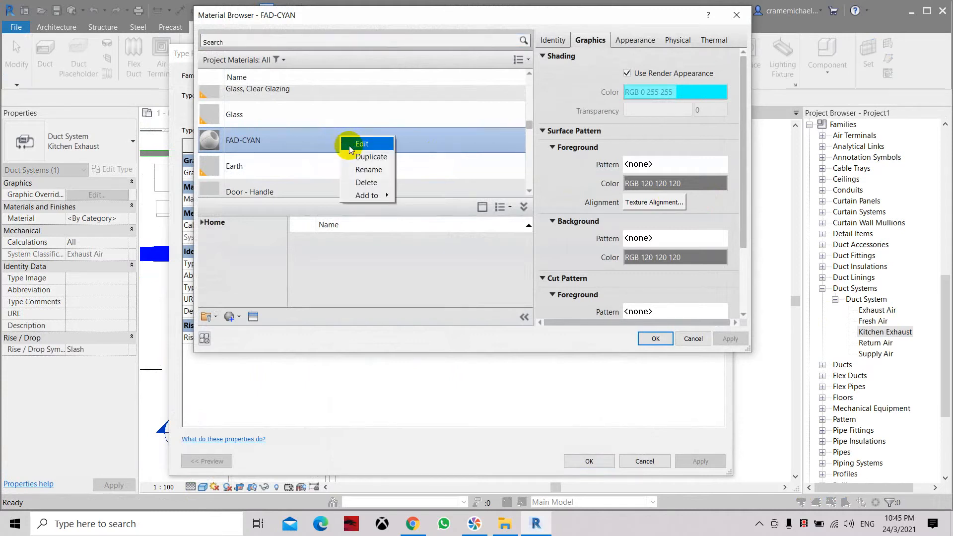
{"action": "left_click", "coordinate": [352, 156]}
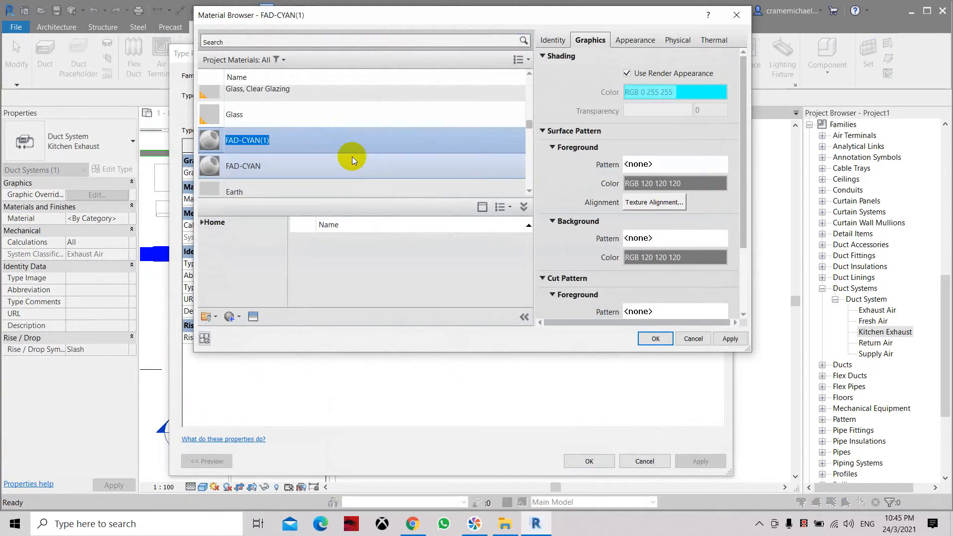
Try to rename the duplicated FAD-CYAN material as KED - RED
{"action": "left_click", "coordinate": [338, 170]}
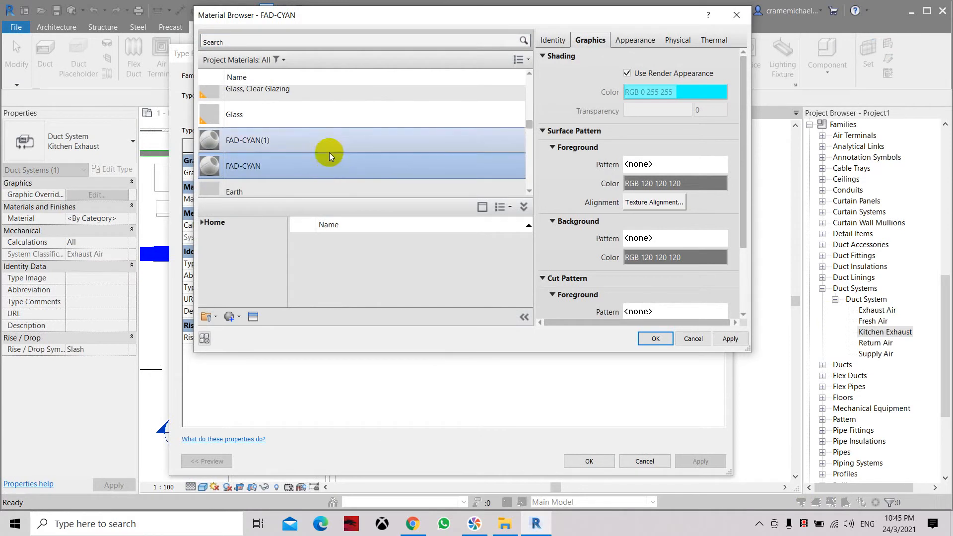
{"action": "right_click", "coordinate": [332, 147]}
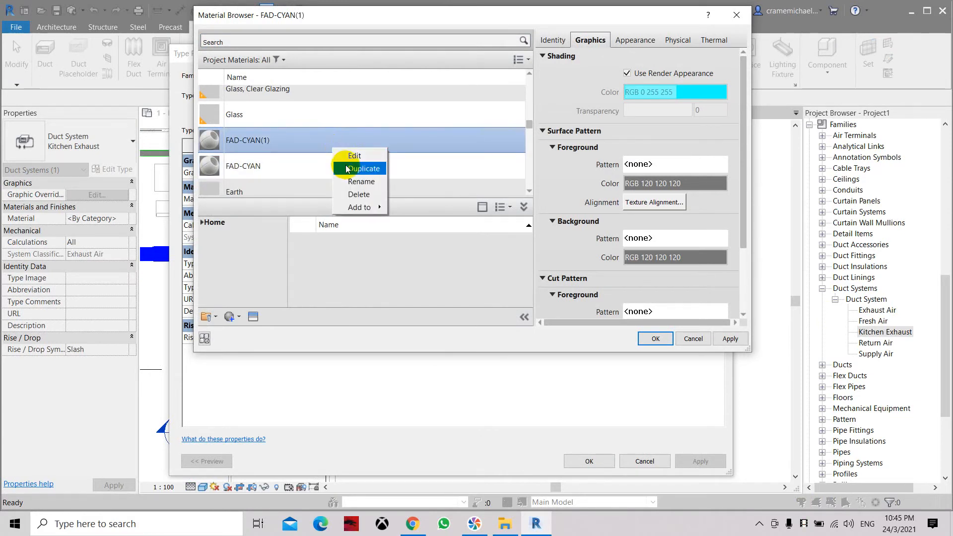
{"action": "left_click", "coordinate": [351, 180]}
{"action": "type", "text": "KE"}
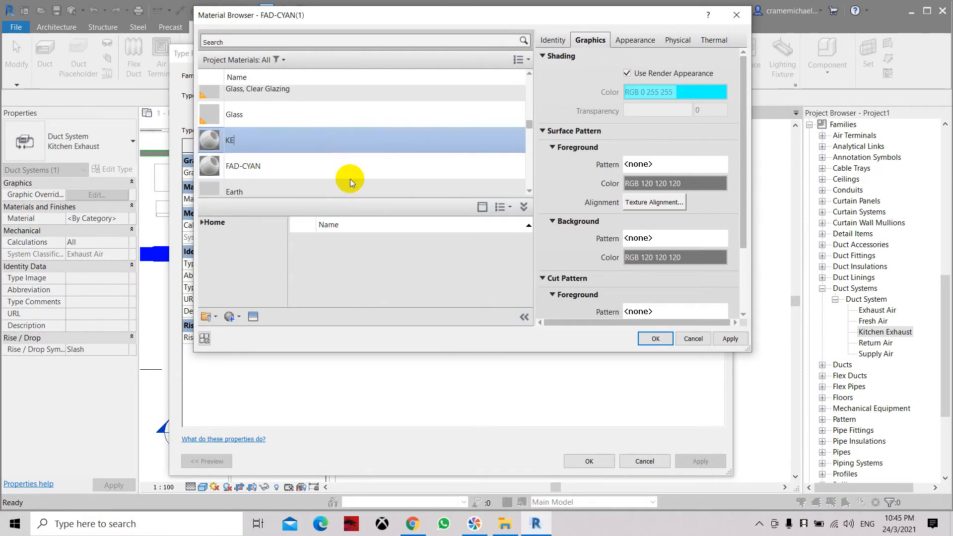
{"action": "type", "text": "D - RED"}
{"action": "left_click", "coordinate": [572, 137]}
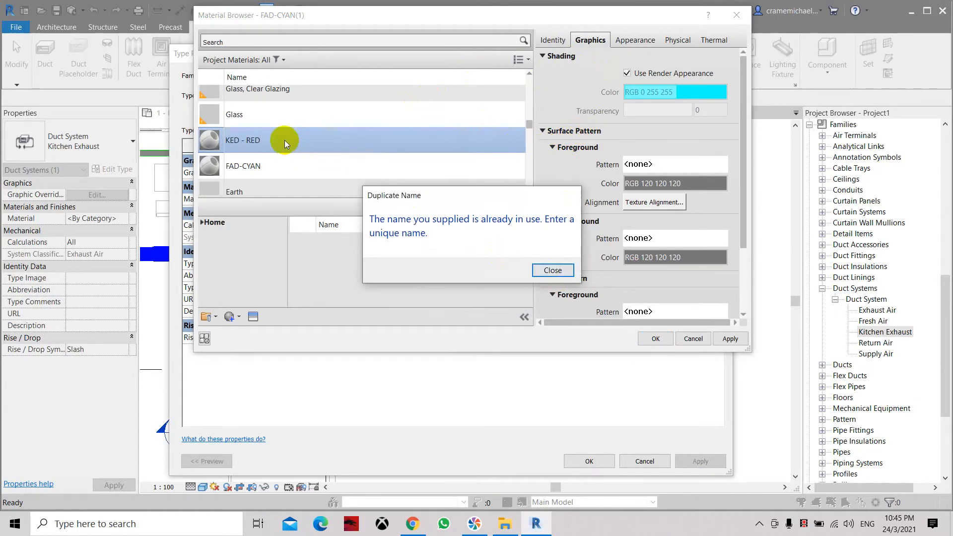
{"action": "left_click", "coordinate": [550, 271]}
Rename the duplicated FAD-CYAN material as KED_RED1
{"action": "right_click", "coordinate": [300, 141]}
{"action": "left_click", "coordinate": [327, 171]}
{"action": "type", "text": "KED_RED1"}
{"action": "left_click", "coordinate": [480, 143]}
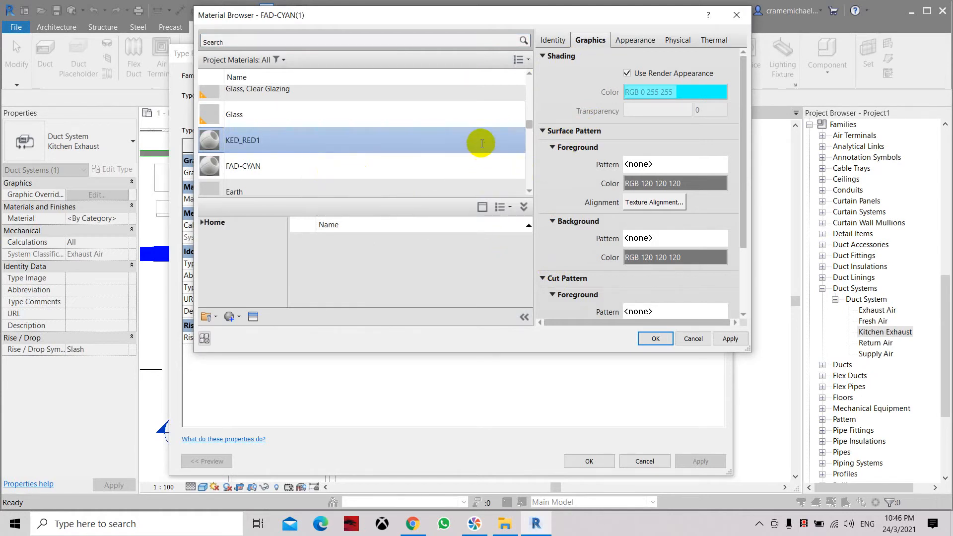
Set KED_RED1's appearance colour to red (RGB 255 0 0) and assign the material to the Kitchen Exhaust system type
{"action": "left_click", "coordinate": [634, 39]}
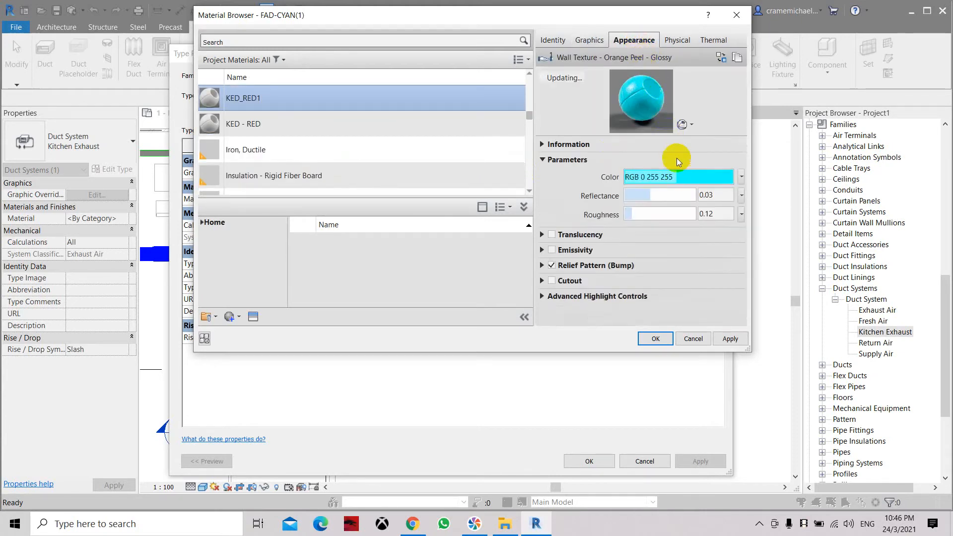
{"action": "left_click", "coordinate": [664, 178]}
{"action": "left_click", "coordinate": [367, 195]}
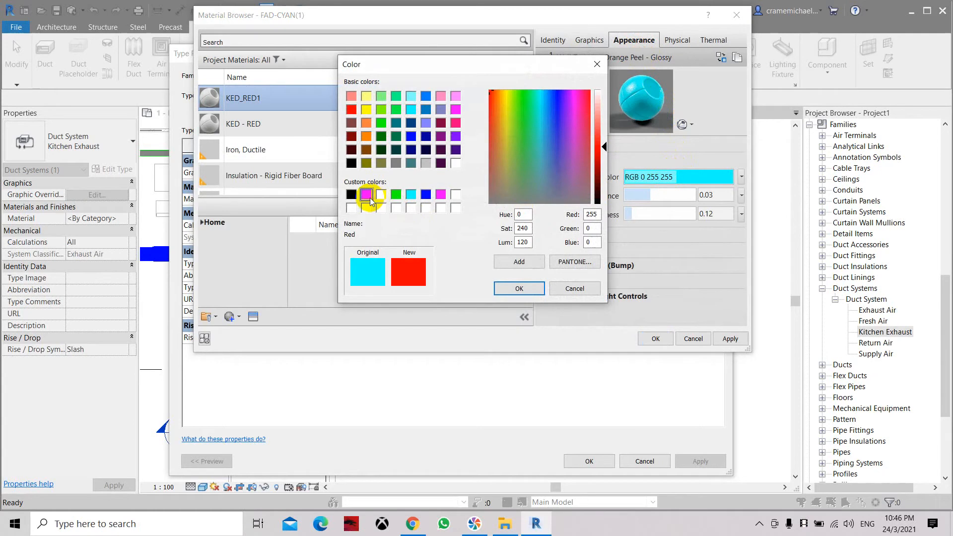
{"action": "left_click", "coordinate": [534, 288]}
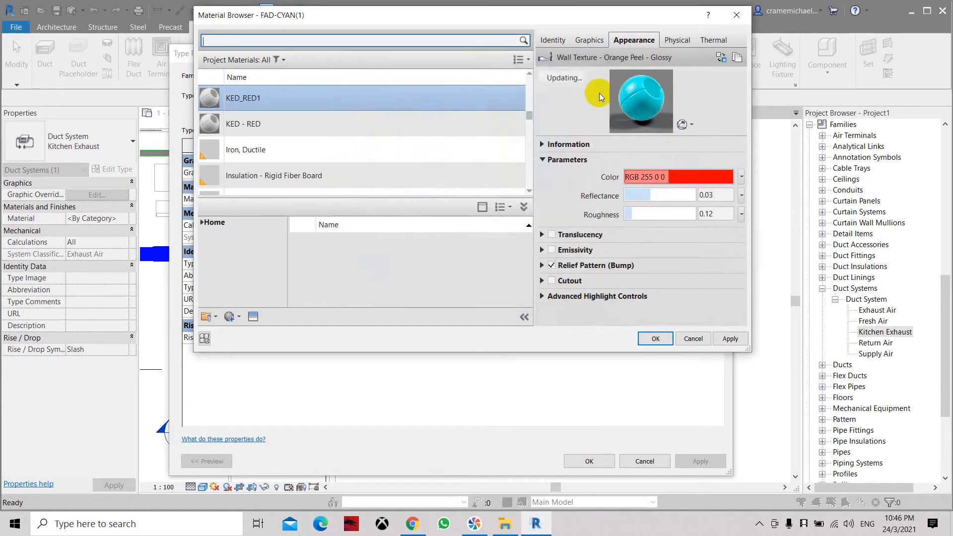
{"action": "left_click", "coordinate": [600, 42]}
{"action": "left_click", "coordinate": [730, 339]}
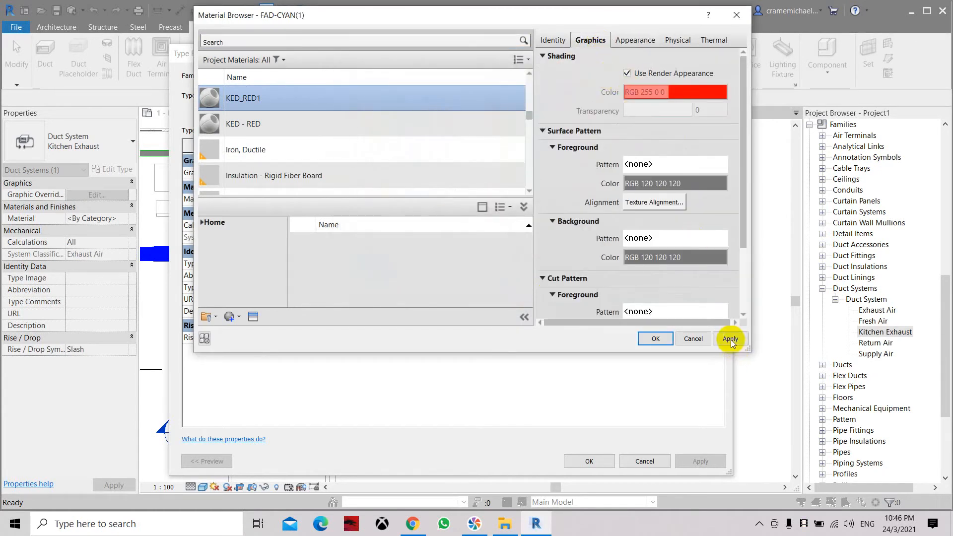
{"action": "left_click", "coordinate": [658, 339]}
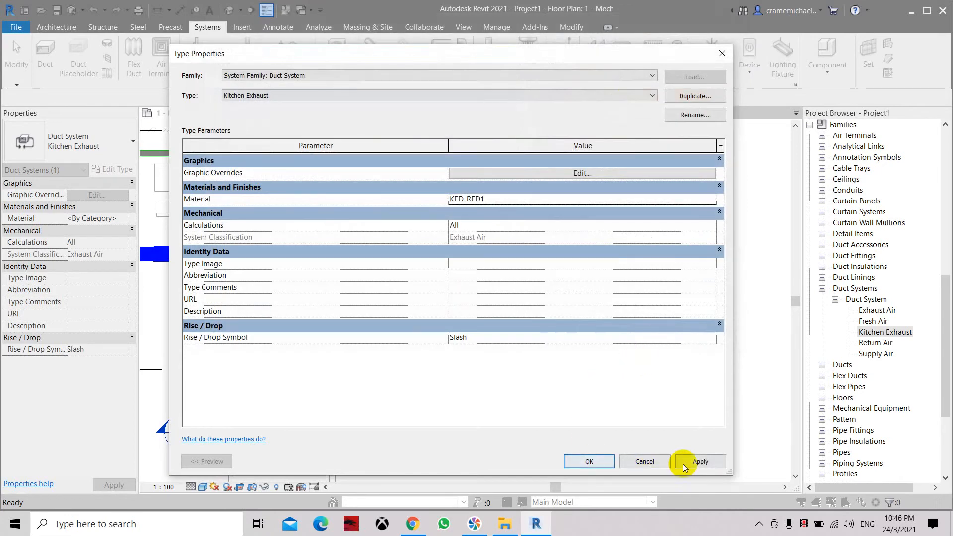
{"action": "left_click", "coordinate": [589, 461]}
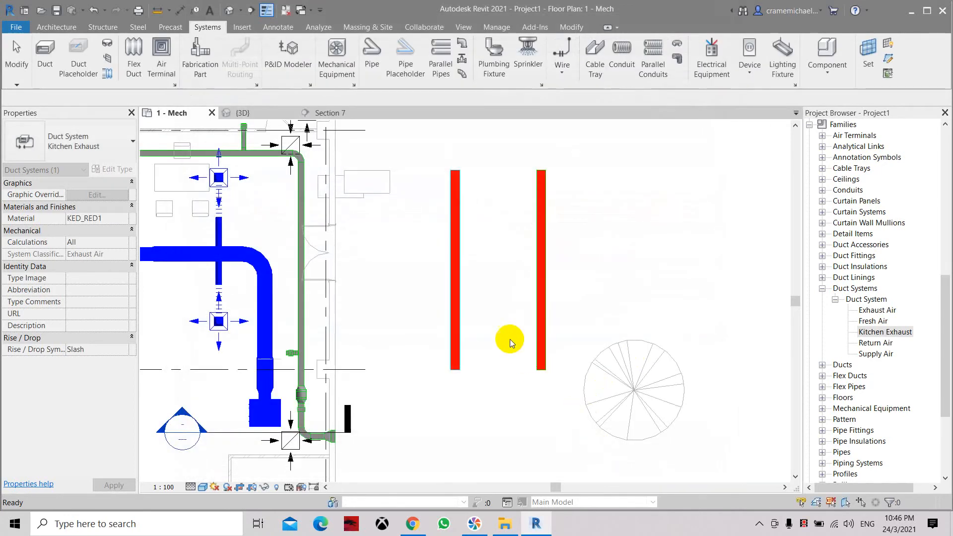
Reopen the Kitchen Exhaust system type's material choice and delete the KED_RED1 and KED - RED materials
{"action": "scroll", "coordinate": [469, 281], "scroll_direction": "up", "scroll_amount": 2}
{"action": "scroll", "coordinate": [468, 281], "scroll_direction": "down", "scroll_amount": 2}
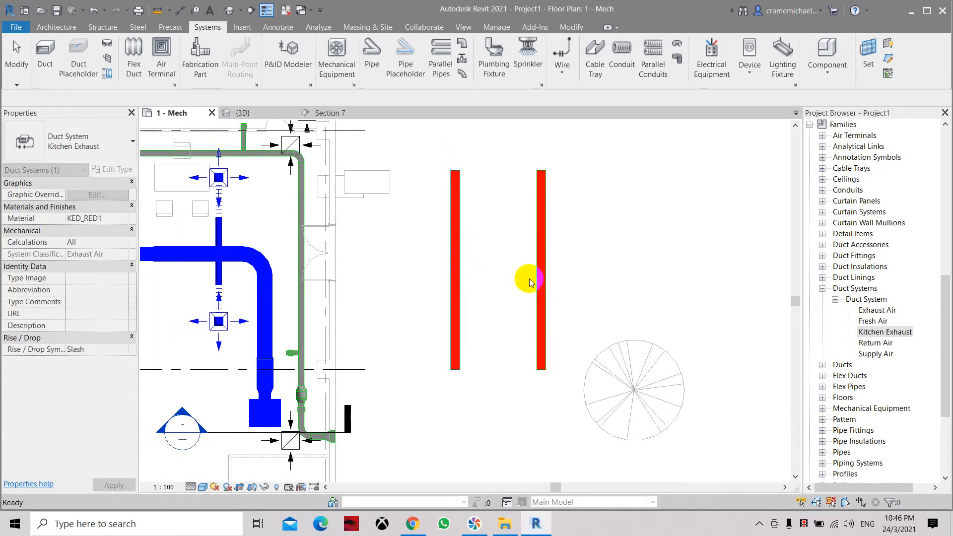
{"action": "scroll", "coordinate": [548, 282], "scroll_direction": "up", "scroll_amount": 1}
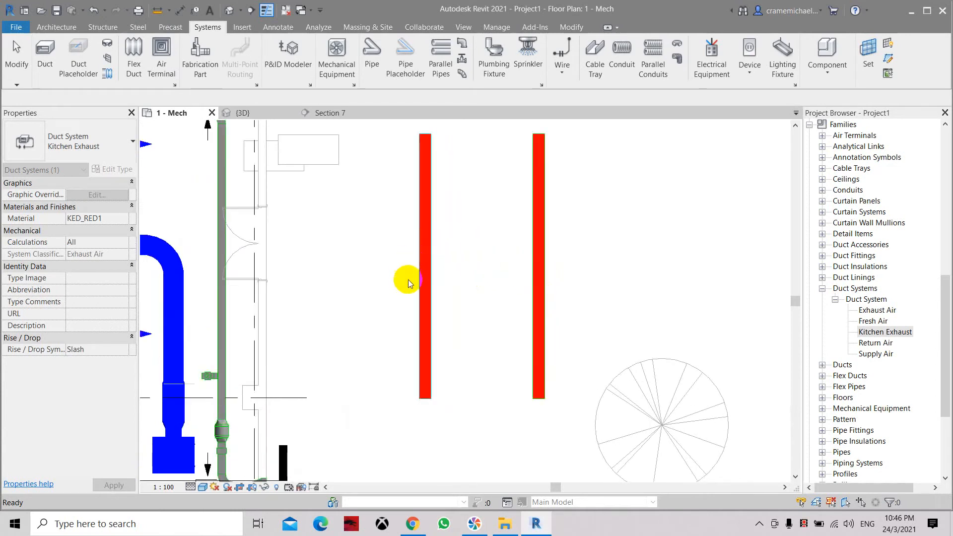
{"action": "left_click", "coordinate": [594, 267]}
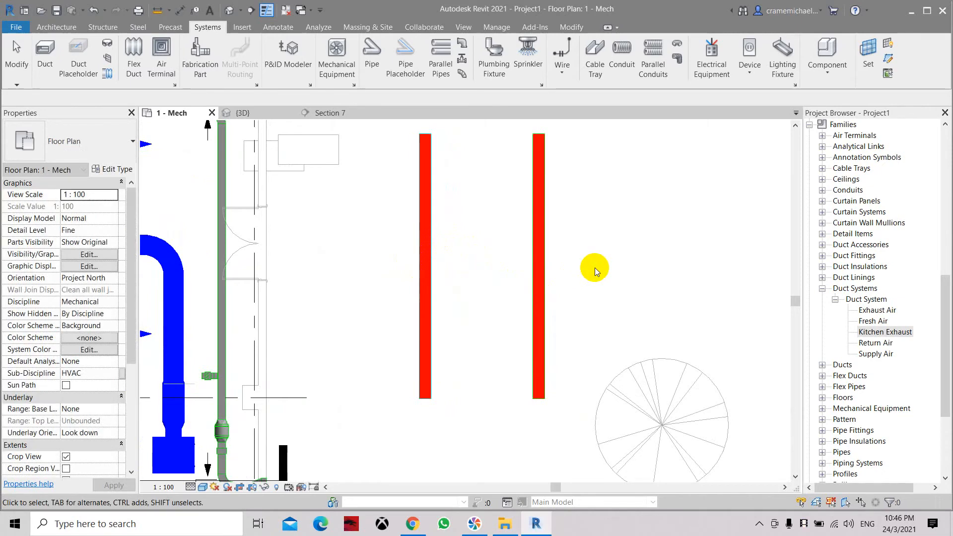
{"action": "double_click", "coordinate": [884, 331]}
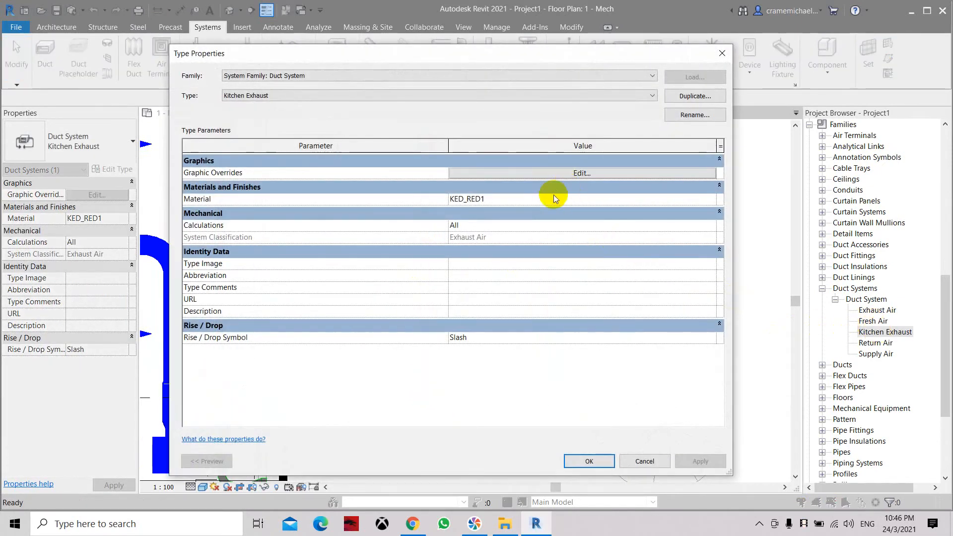
{"action": "left_click", "coordinate": [552, 194]}
{"action": "left_click", "coordinate": [714, 199]}
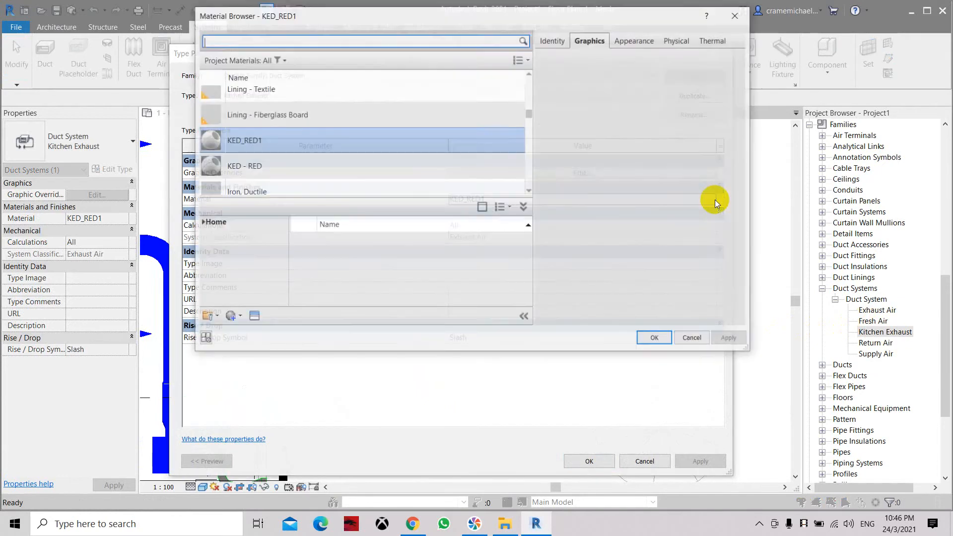
{"action": "right_click", "coordinate": [377, 136]}
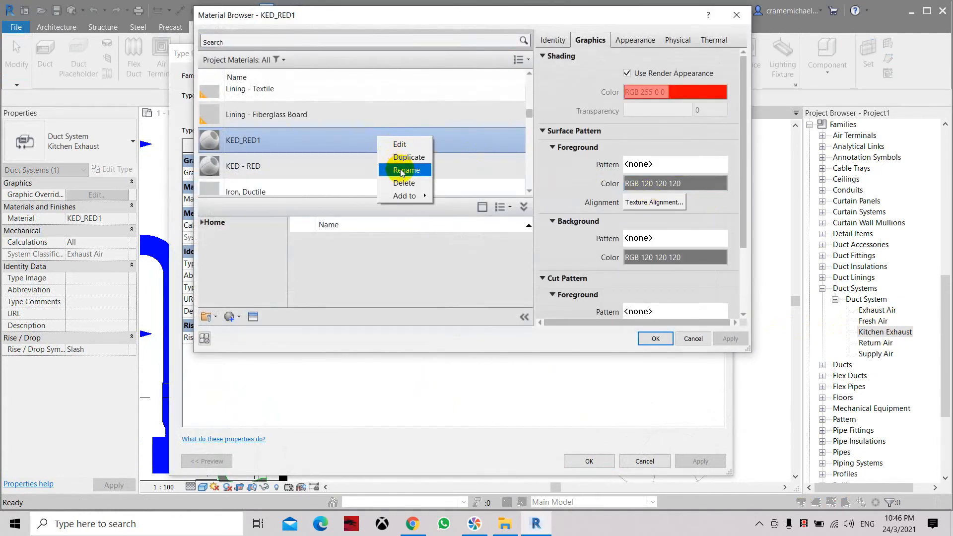
{"action": "left_click", "coordinate": [402, 179]}
{"action": "right_click", "coordinate": [367, 145]}
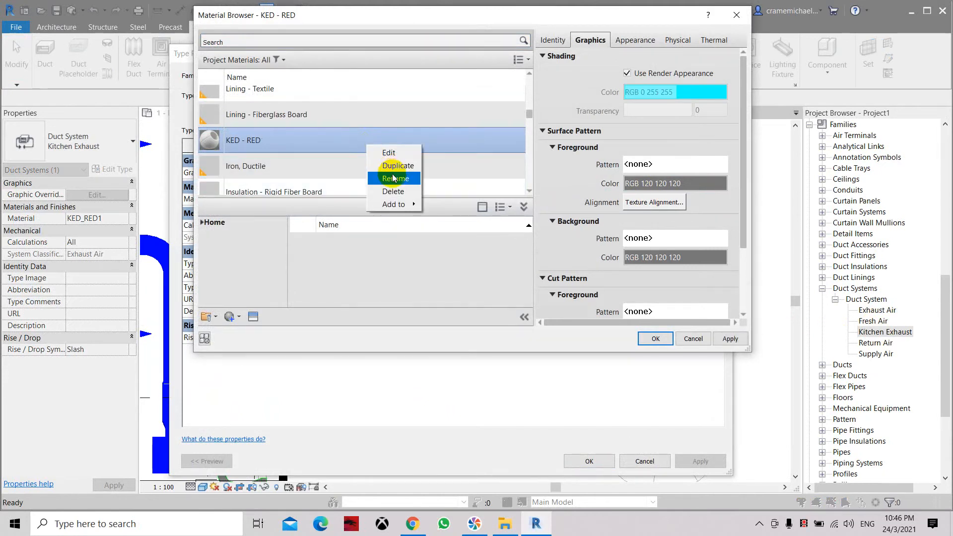
{"action": "left_click", "coordinate": [393, 191]}
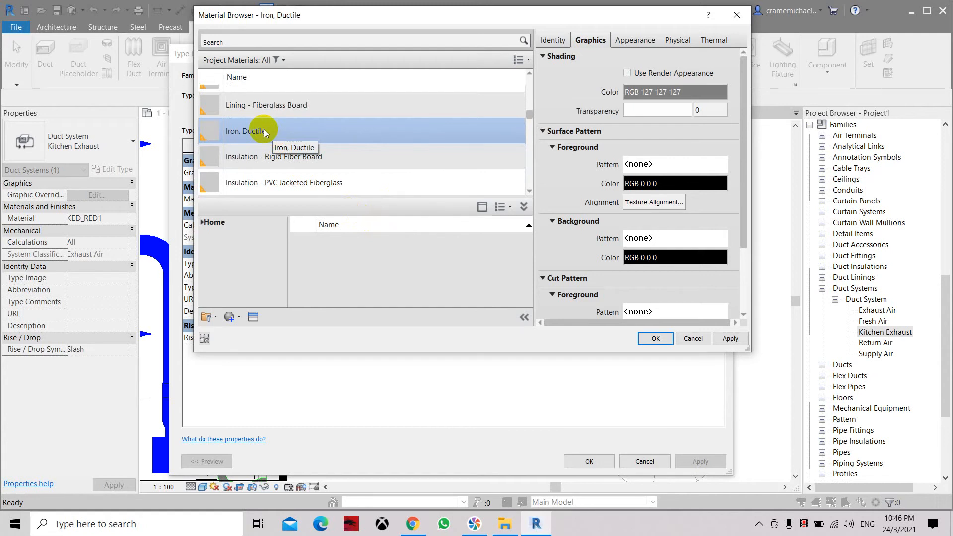
Duplicate the Iron, Ductile material and name the copy KED-RED
{"action": "right_click", "coordinate": [287, 132]}
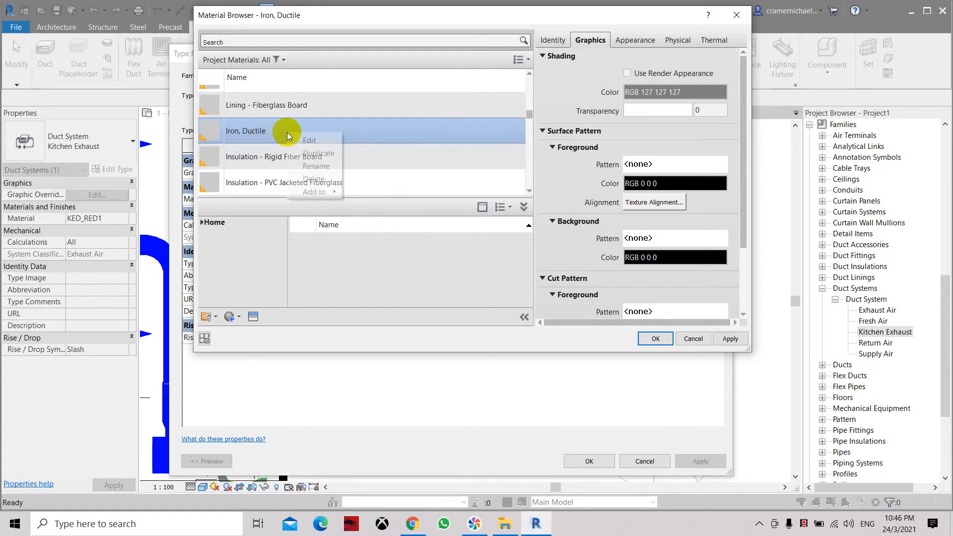
{"action": "left_click", "coordinate": [311, 153]}
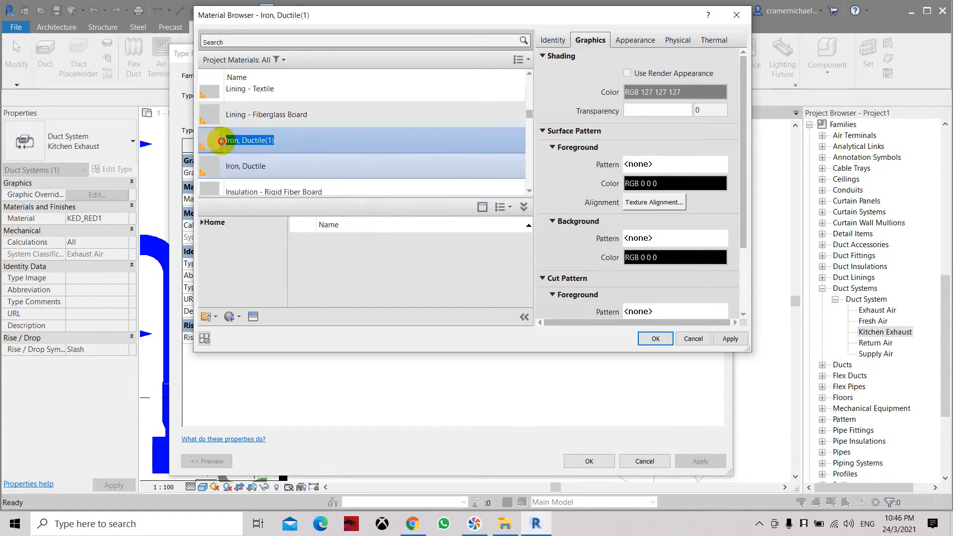
{"action": "type", "text": "KED-RED"}
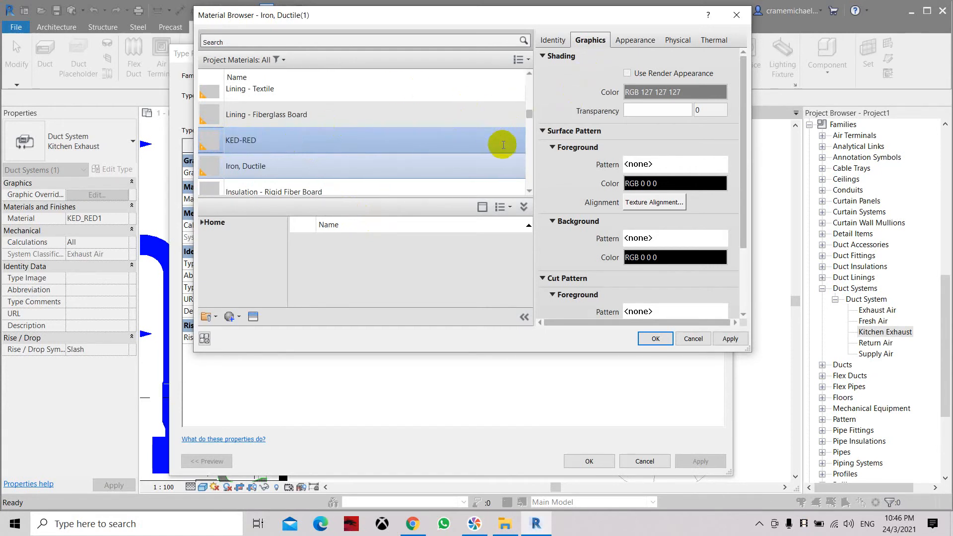
Set KED-RED's appearance colour to red (RGB 255 0 0) and make its shading use the render appearance
{"action": "left_click", "coordinate": [646, 41]}
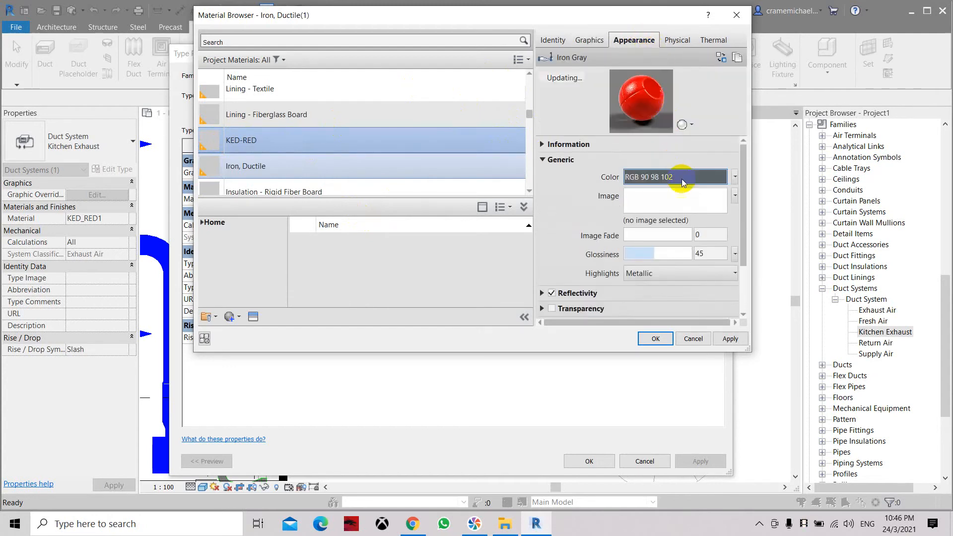
{"action": "left_click", "coordinate": [629, 181]}
{"action": "left_click", "coordinate": [365, 194]}
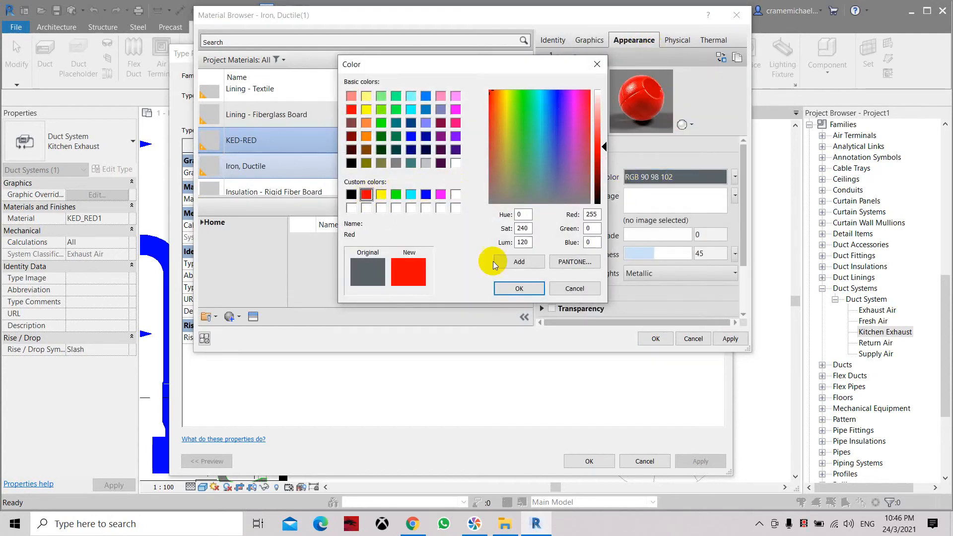
{"action": "left_click", "coordinate": [518, 288]}
{"action": "left_click", "coordinate": [596, 43]}
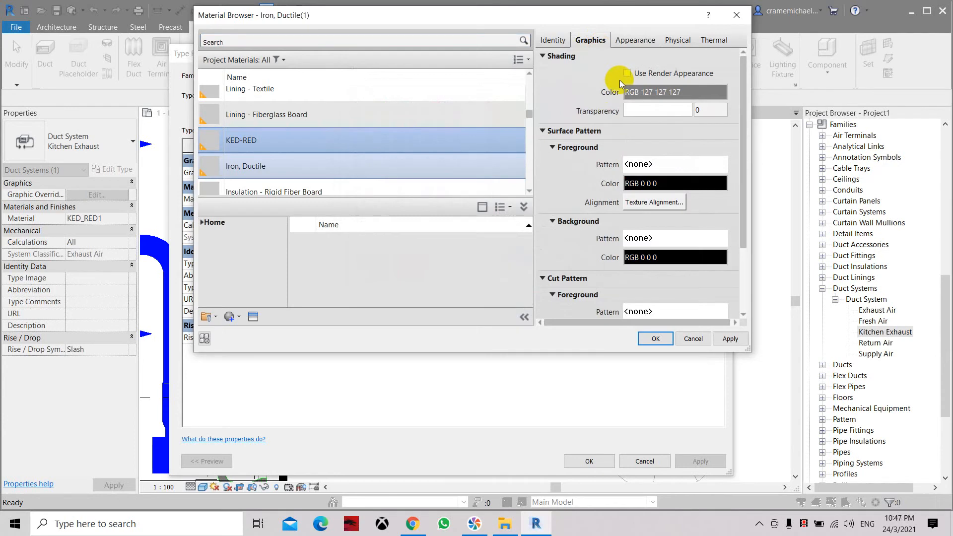
{"action": "left_click", "coordinate": [627, 73]}
Assign the KED-RED material to the Kitchen Exhaust duct system type and apply the type changes
{"action": "left_click", "coordinate": [730, 338]}
{"action": "left_click", "coordinate": [655, 339]}
{"action": "left_click", "coordinate": [700, 461]}
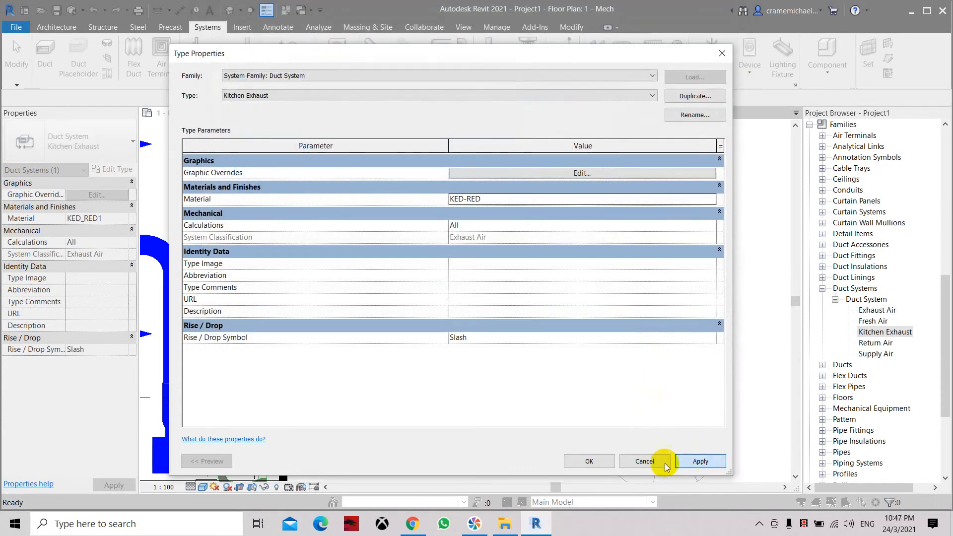
{"action": "left_click", "coordinate": [589, 461]}
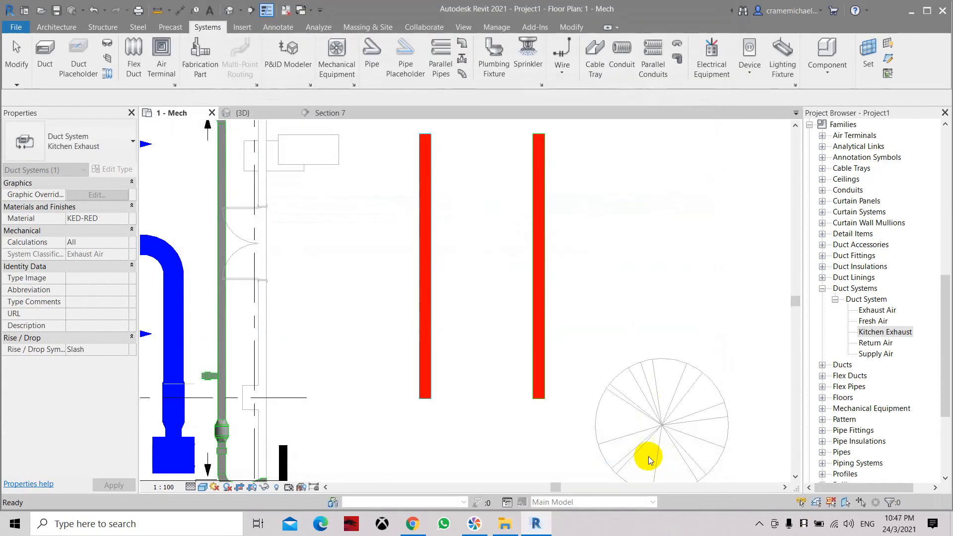
Open the Fresh Air duct system type's FAD-CYAN material and set its appearance colour to cyan (RGB 0 255 255)
{"action": "left_click", "coordinate": [430, 288]}
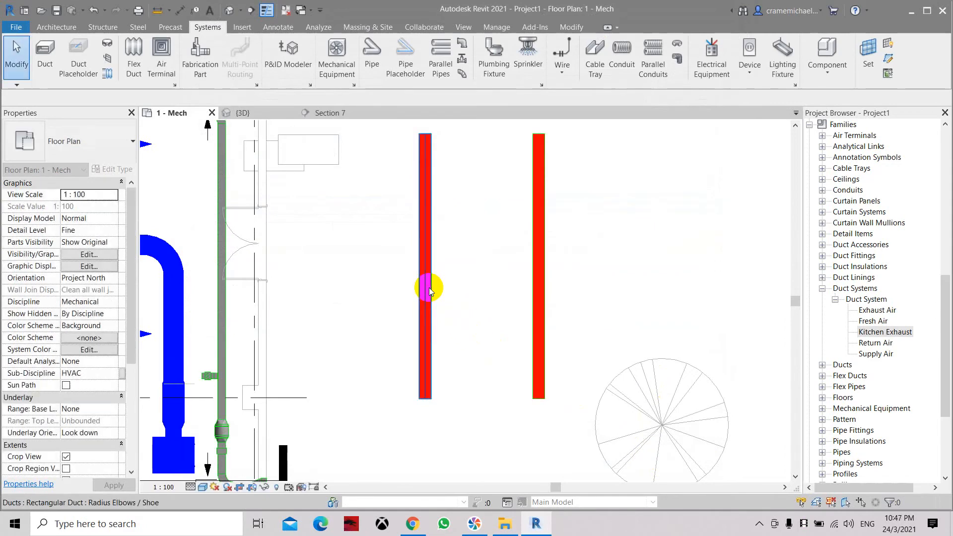
{"action": "double_click", "coordinate": [873, 322]}
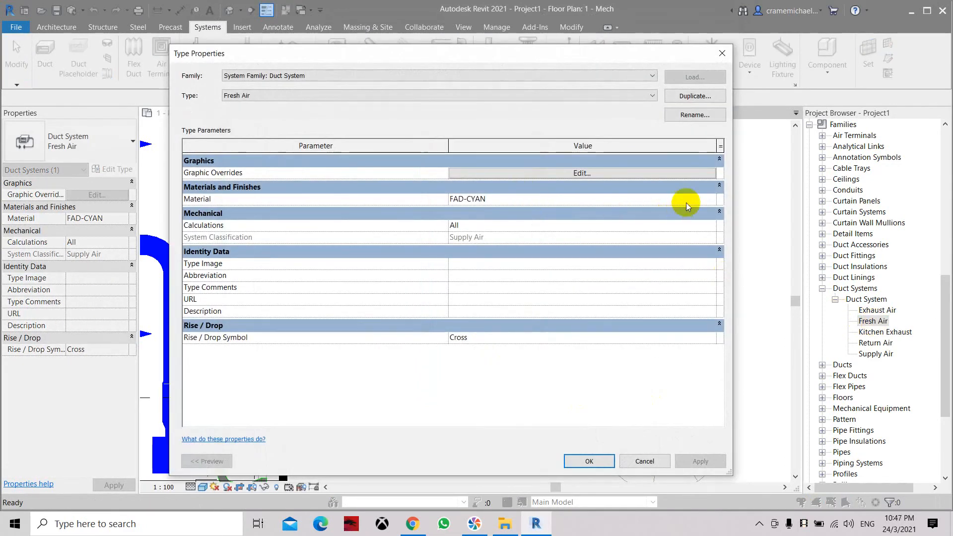
{"action": "left_click", "coordinate": [700, 199]}
{"action": "left_click", "coordinate": [712, 199]}
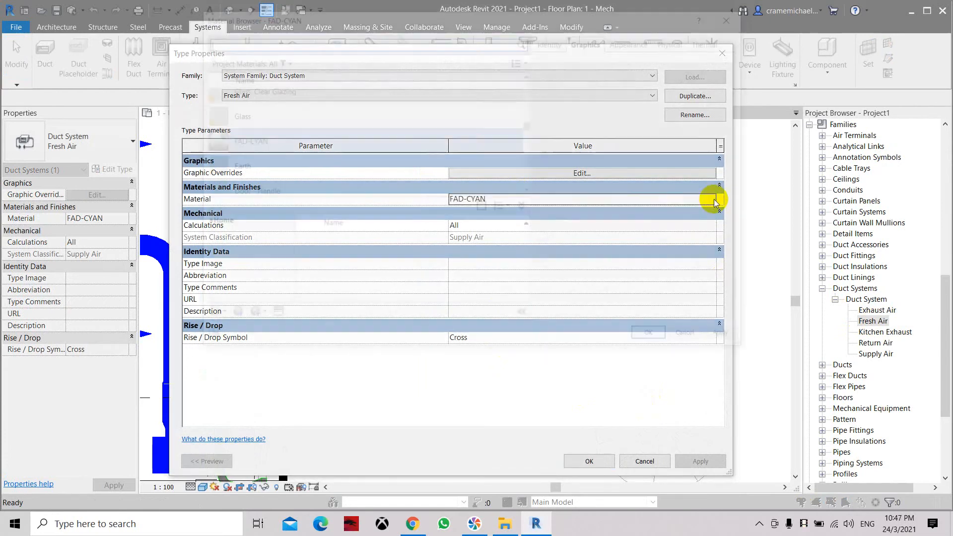
{"action": "left_click", "coordinate": [635, 40]}
{"action": "left_click", "coordinate": [702, 175]}
{"action": "left_click", "coordinate": [412, 195]}
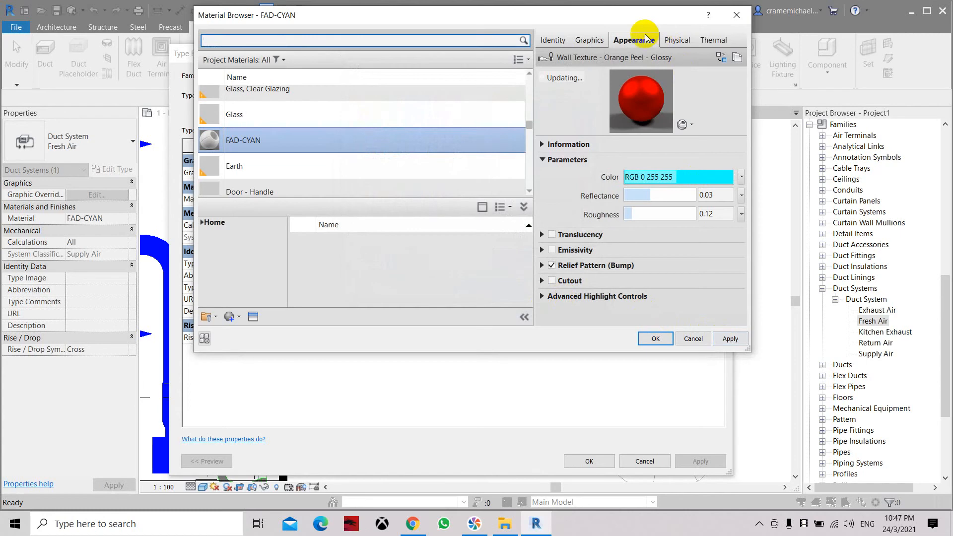
Check FAD-CYAN's shading settings, then accept the material and apply the Fresh Air type changes
{"action": "left_click", "coordinate": [590, 40]}
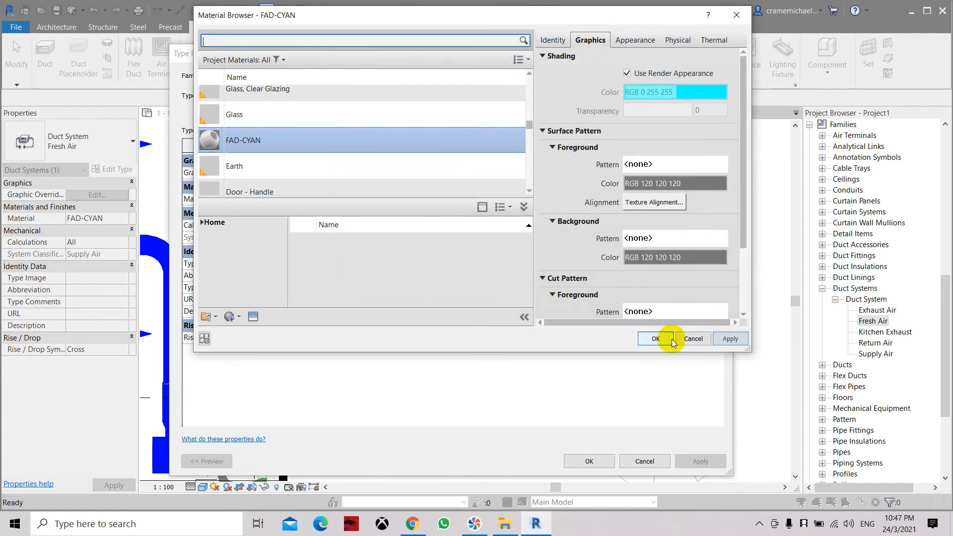
{"action": "left_click", "coordinate": [656, 338]}
{"action": "left_click", "coordinate": [700, 461]}
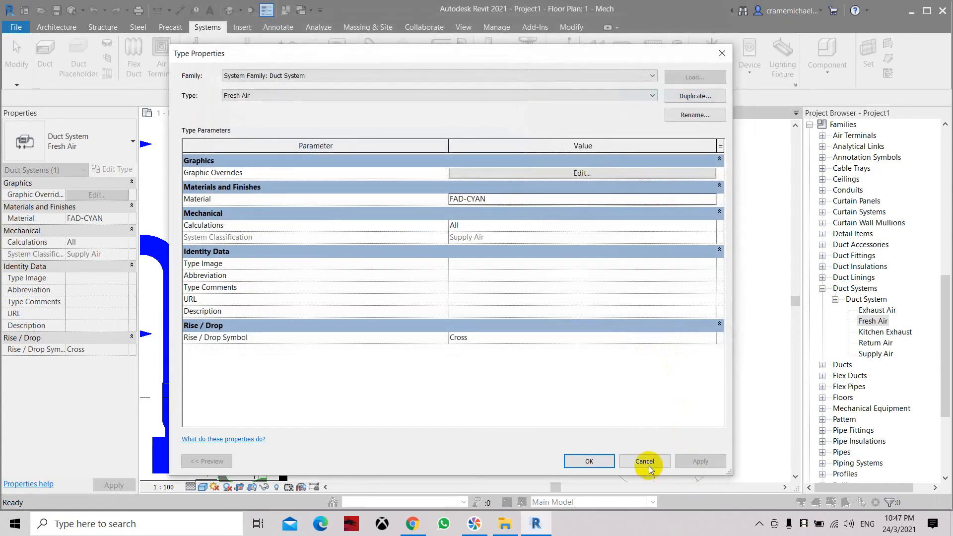
{"action": "left_click", "coordinate": [589, 461]}
Examine the Fresh Air and Kitchen Exhaust duct colours in the plan and check the Kitchen Exhaust duct's system type
{"action": "scroll", "coordinate": [425, 202], "scroll_direction": "down", "scroll_amount": 4}
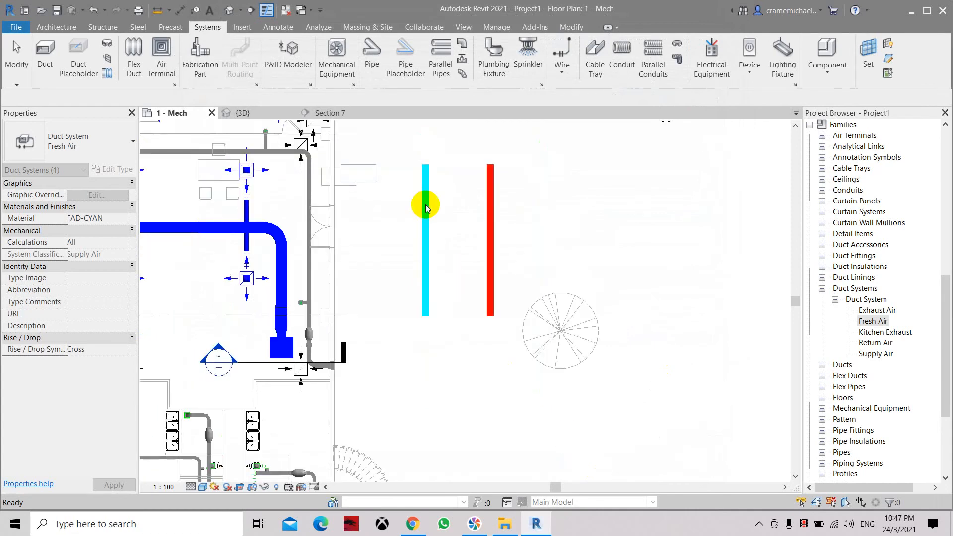
{"action": "scroll", "coordinate": [323, 255], "scroll_direction": "up", "scroll_amount": 2}
{"action": "scroll", "coordinate": [320, 258], "scroll_direction": "up", "scroll_amount": 1}
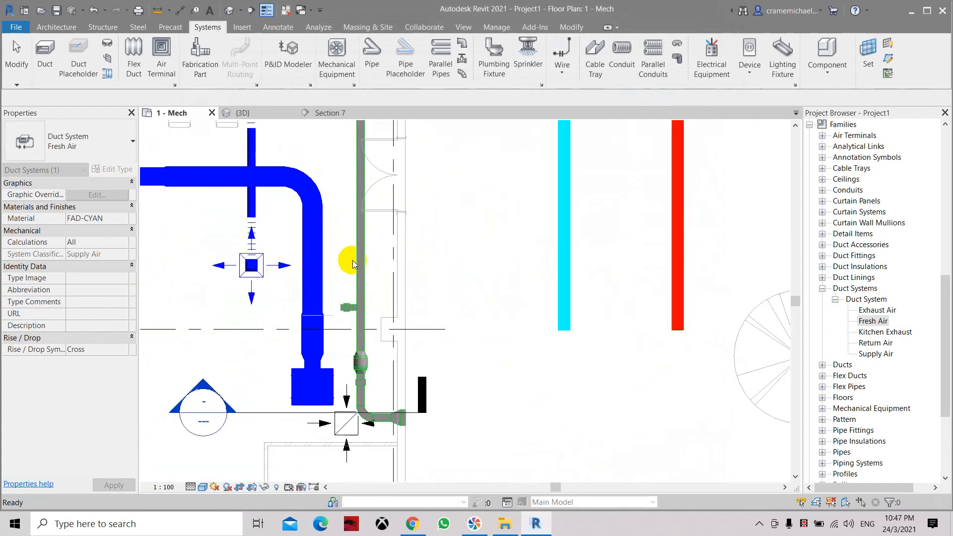
{"action": "left_click", "coordinate": [513, 287]}
{"action": "scroll", "coordinate": [578, 319], "scroll_direction": "down", "scroll_amount": 2}
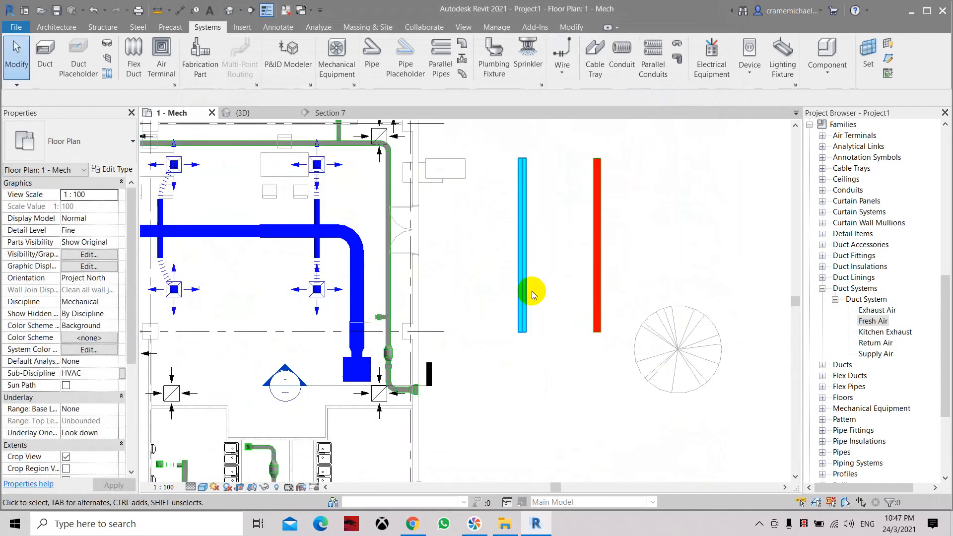
{"action": "scroll", "coordinate": [529, 290], "scroll_direction": "up", "scroll_amount": 1}
{"action": "scroll", "coordinate": [499, 323], "scroll_direction": "down", "scroll_amount": 1}
{"action": "scroll", "coordinate": [459, 213], "scroll_direction": "down", "scroll_amount": 1}
{"action": "scroll", "coordinate": [541, 222], "scroll_direction": "up", "scroll_amount": 1}
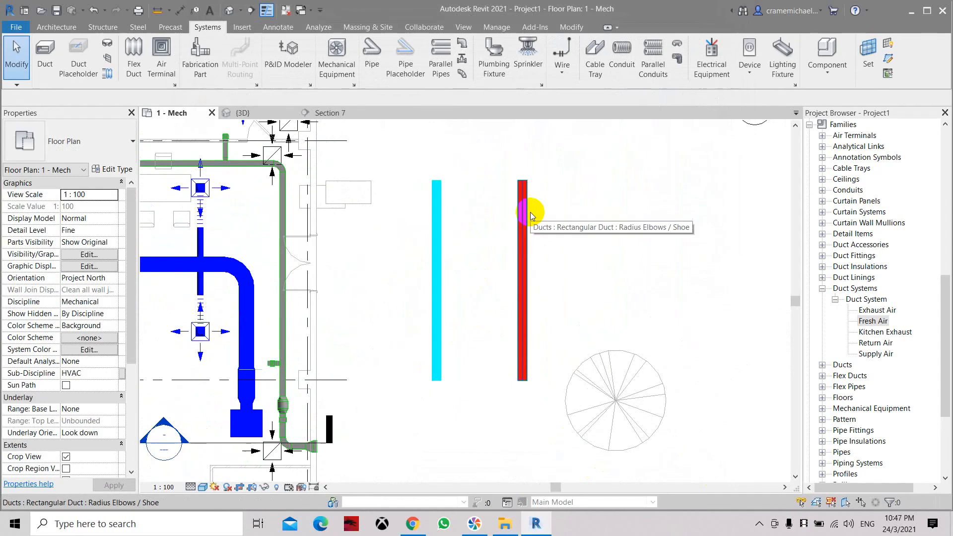
{"action": "left_click", "coordinate": [530, 212]}
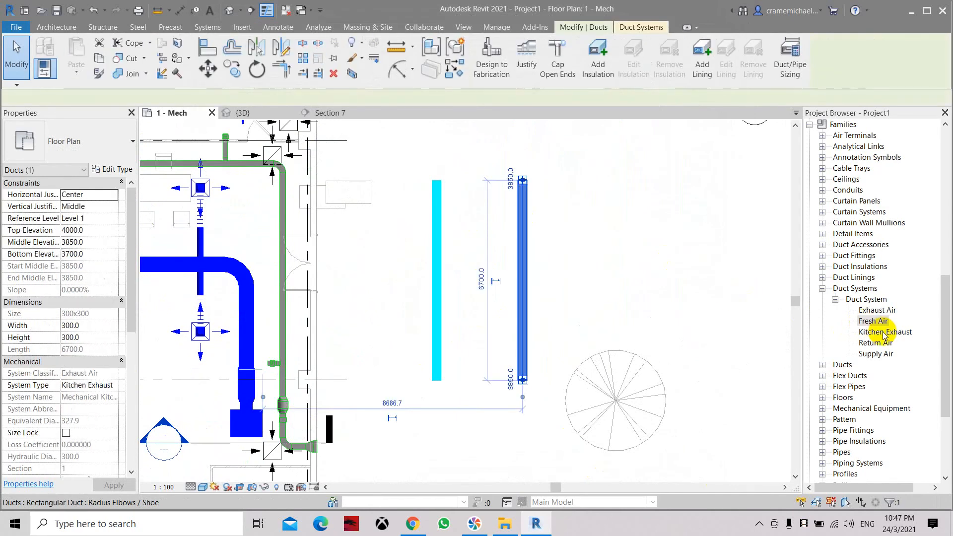
{"action": "scroll", "coordinate": [535, 366], "scroll_direction": "up", "scroll_amount": 1}
{"action": "scroll", "coordinate": [447, 417], "scroll_direction": "down", "scroll_amount": 1}
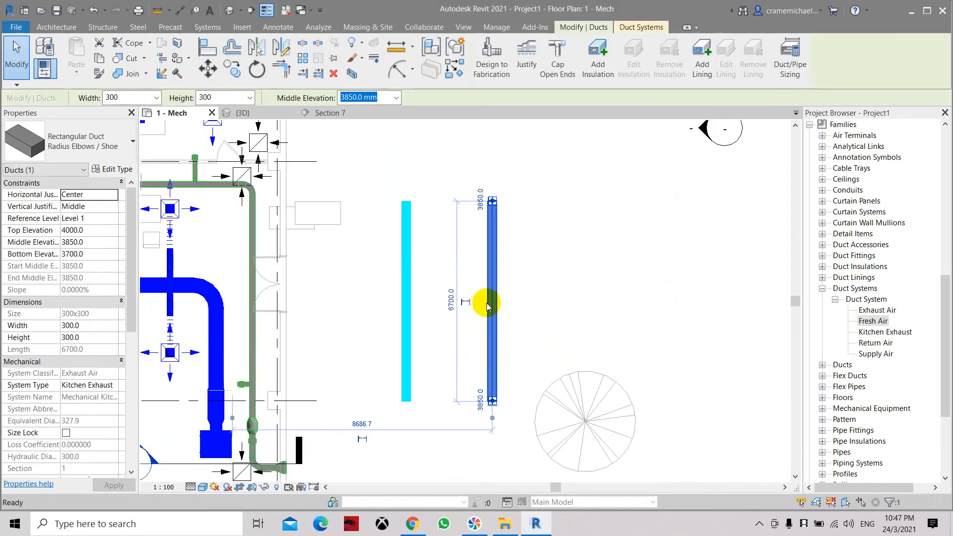
Deselect the duct and set the floor plan's visual style to Hidden Line
{"action": "left_click", "coordinate": [468, 342]}
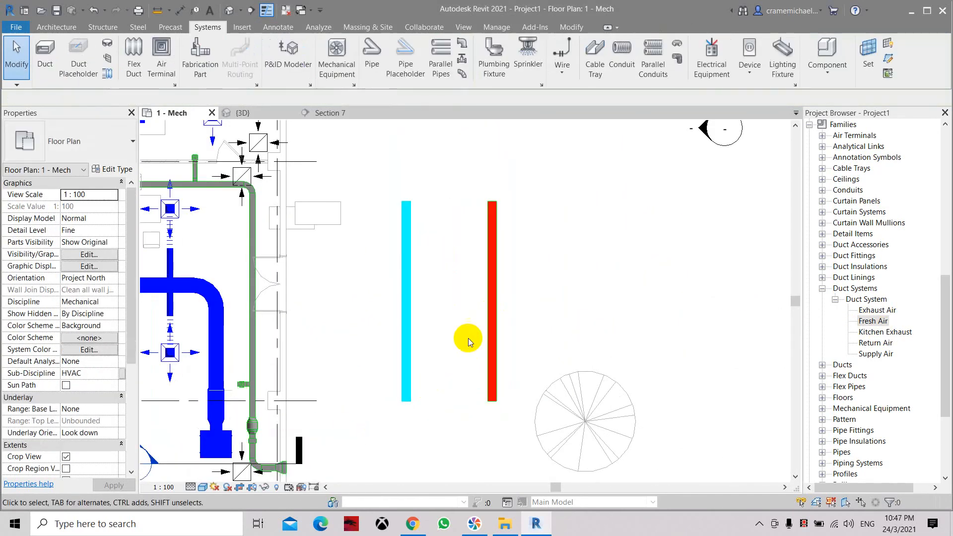
{"action": "left_click", "coordinate": [203, 487]}
{"action": "left_click", "coordinate": [218, 440]}
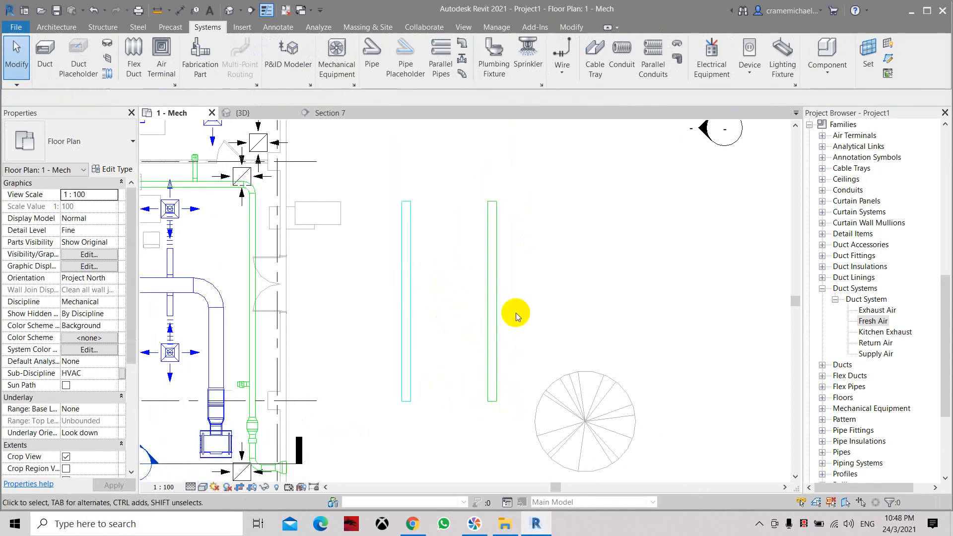
Open the Kitchen Exhaust duct system type's graphic overrides and set the line colour to red
{"action": "double_click", "coordinate": [885, 332]}
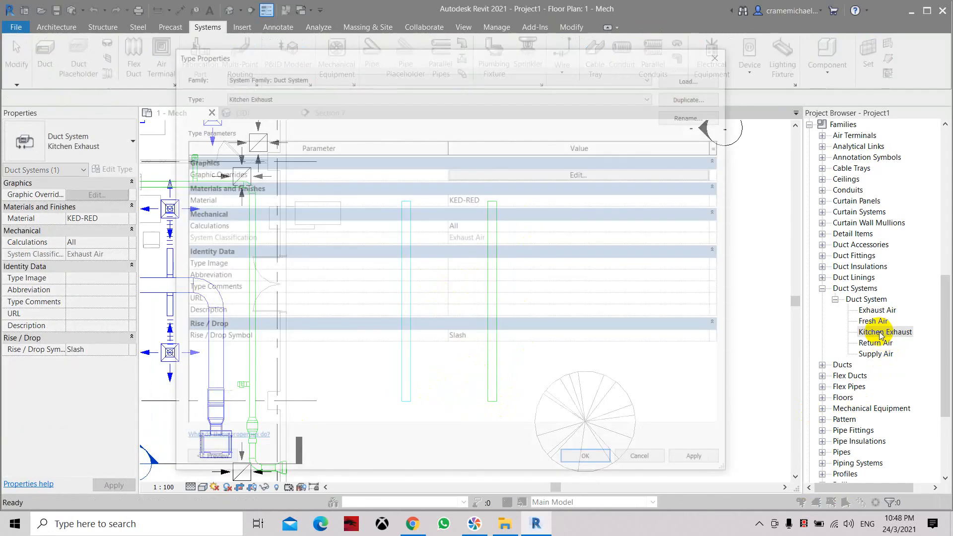
{"action": "left_click", "coordinate": [636, 172]}
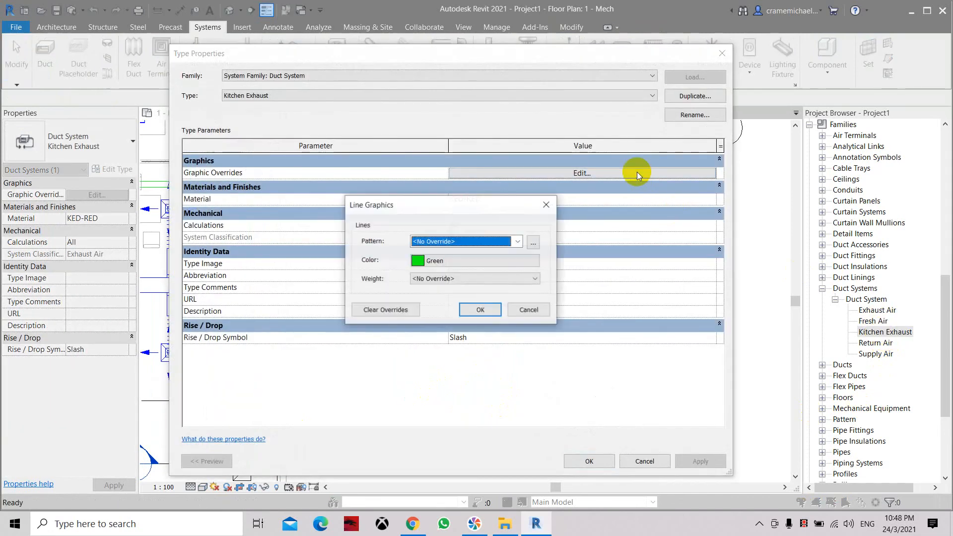
{"action": "left_click", "coordinate": [519, 256]}
{"action": "left_click", "coordinate": [344, 275]}
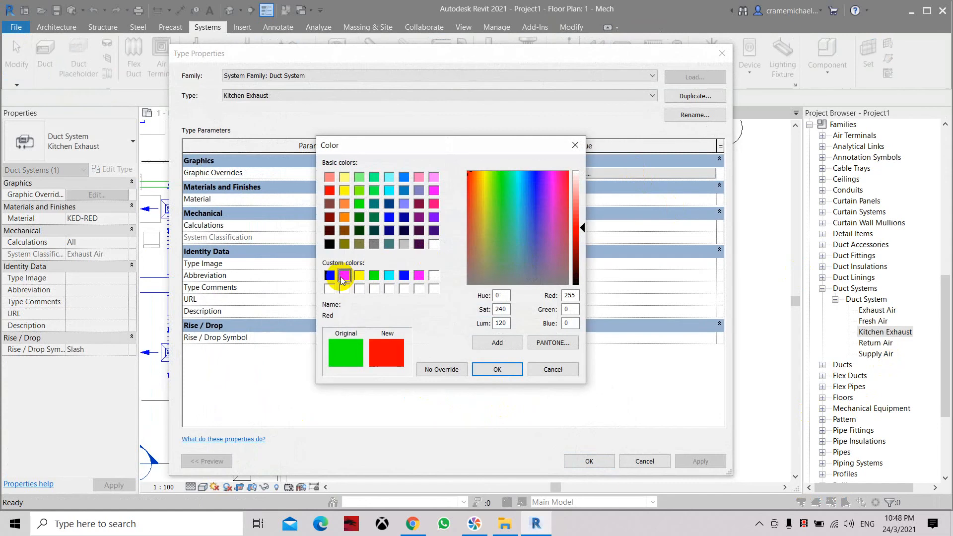
{"action": "left_click", "coordinate": [505, 373]}
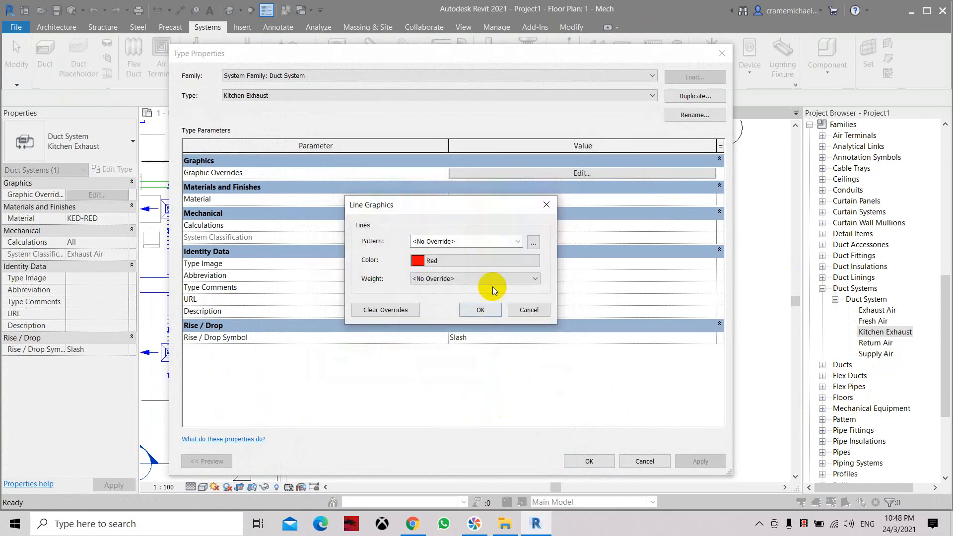
Set the Kitchen Exhaust override's line pattern to Solid and apply the type changes
{"action": "left_click", "coordinate": [500, 242]}
{"action": "left_click", "coordinate": [428, 257]}
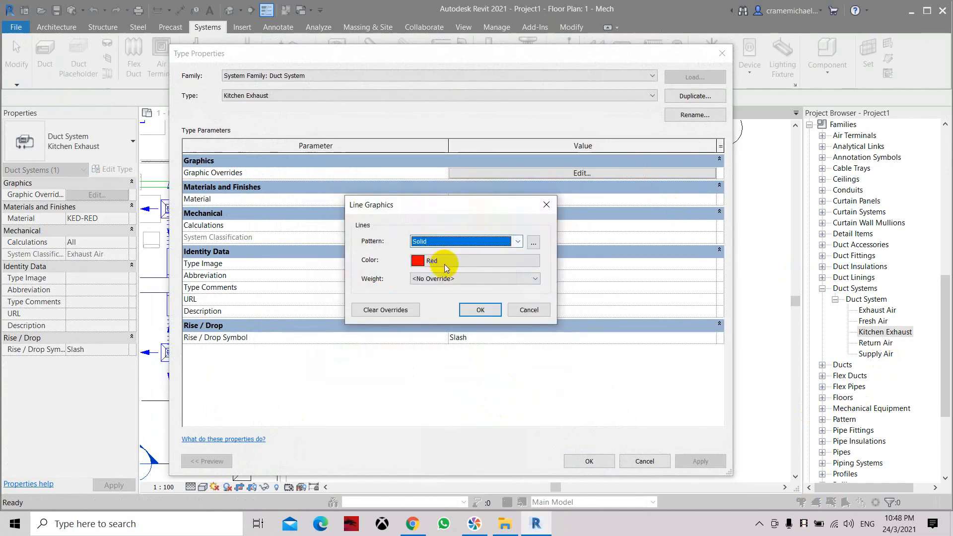
{"action": "left_click", "coordinate": [475, 310]}
{"action": "left_click", "coordinate": [700, 461]}
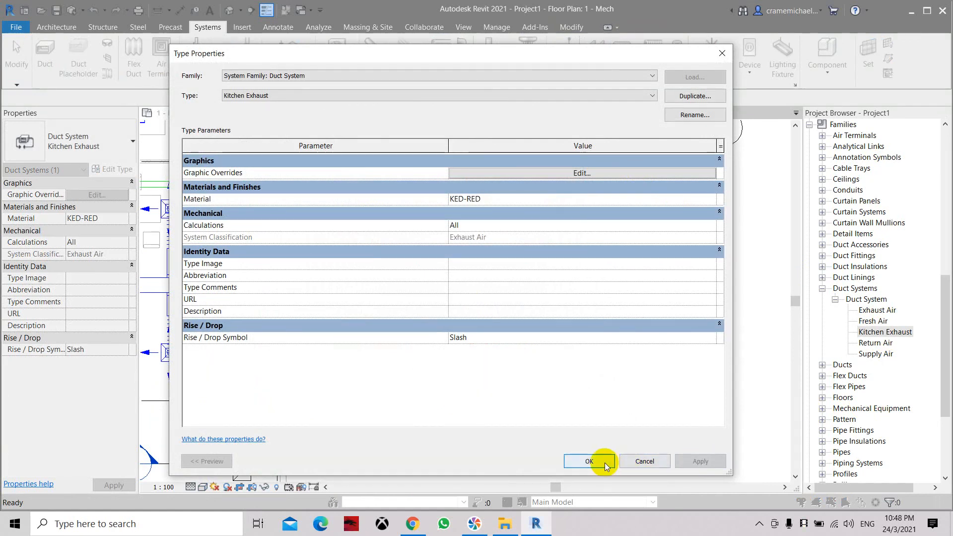
{"action": "left_click", "coordinate": [605, 464]}
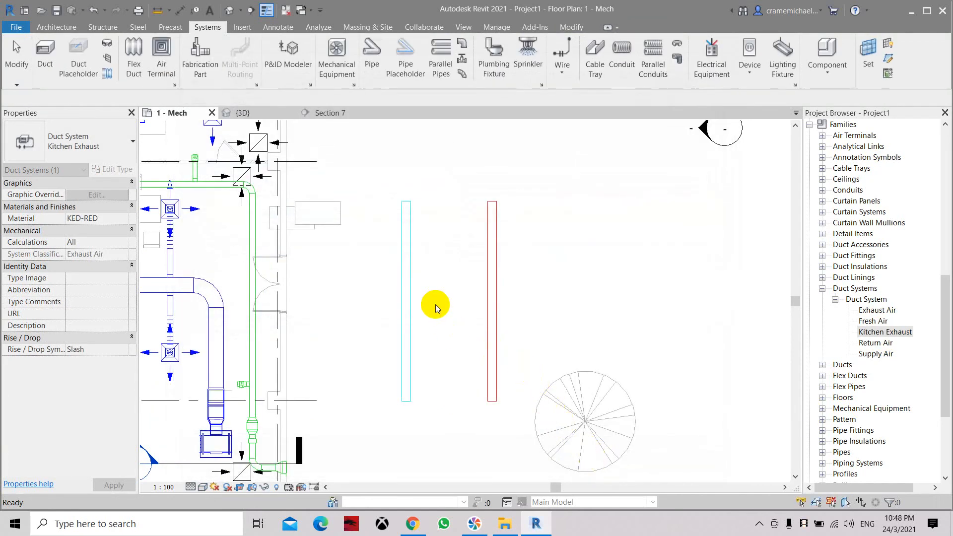
{"action": "scroll", "coordinate": [436, 304], "scroll_direction": "down", "scroll_amount": 1}
{"action": "scroll", "coordinate": [489, 370], "scroll_direction": "up", "scroll_amount": 1}
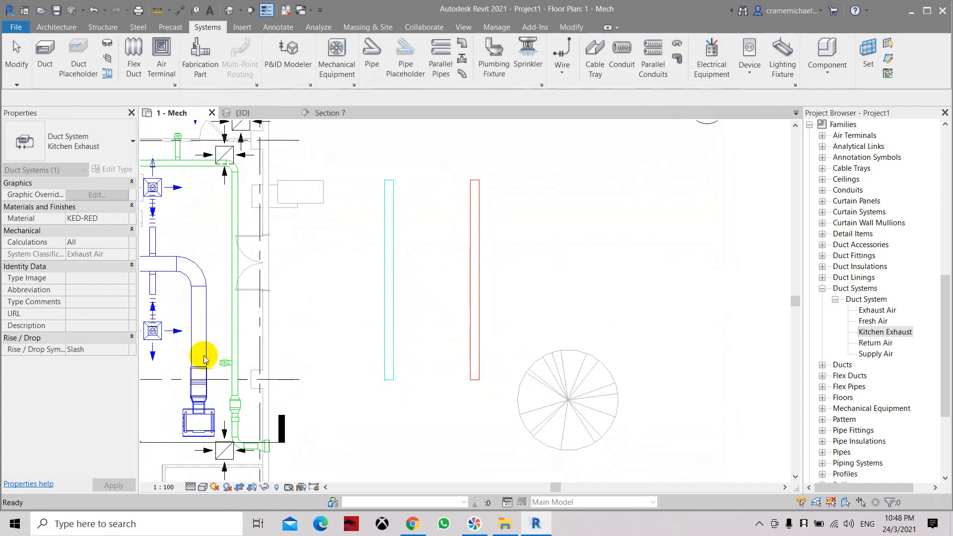
{"action": "left_click", "coordinate": [273, 343]}
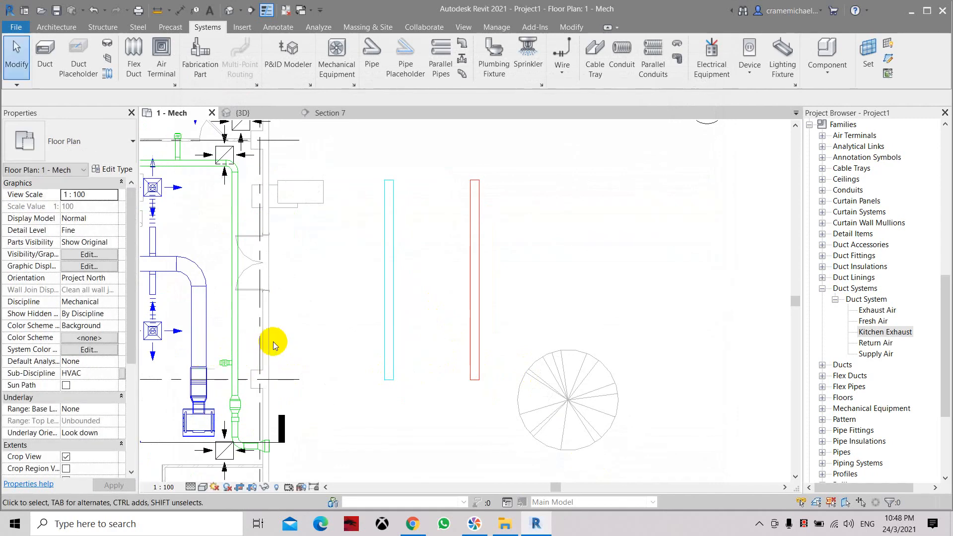
{"action": "left_click", "coordinate": [206, 489]}
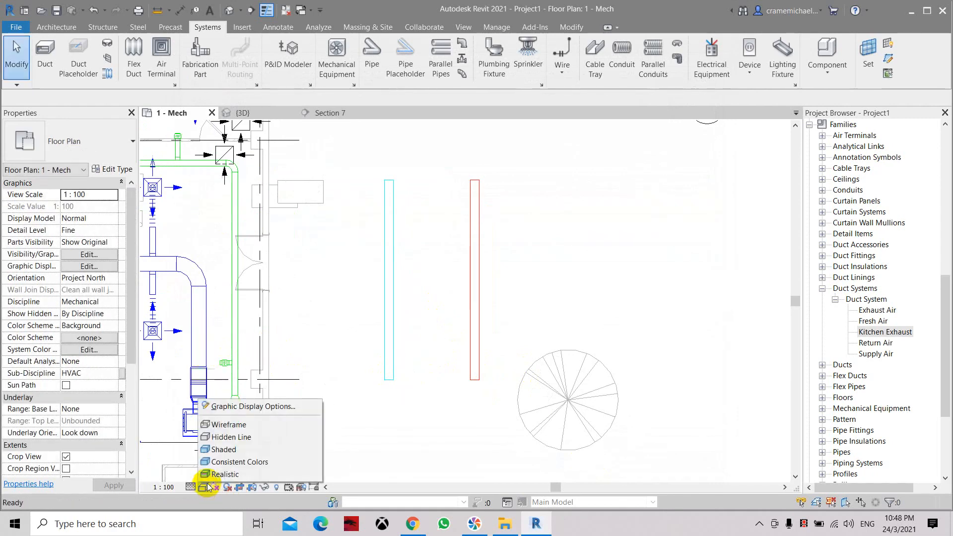
{"action": "left_click", "coordinate": [219, 408]}
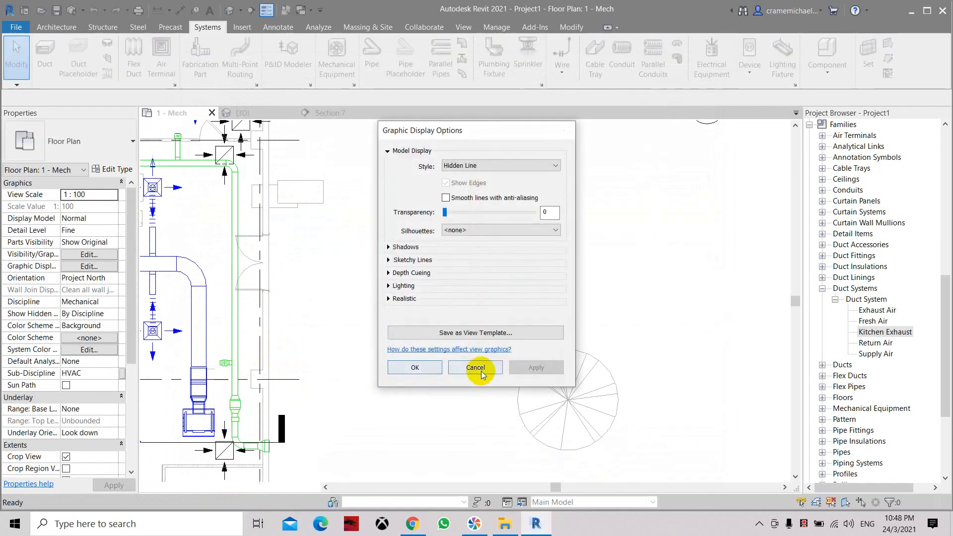
{"action": "left_click", "coordinate": [476, 368]}
Set the floor plan's visual style to Shaded and review the two ducts' colours
{"action": "left_click", "coordinate": [207, 489]}
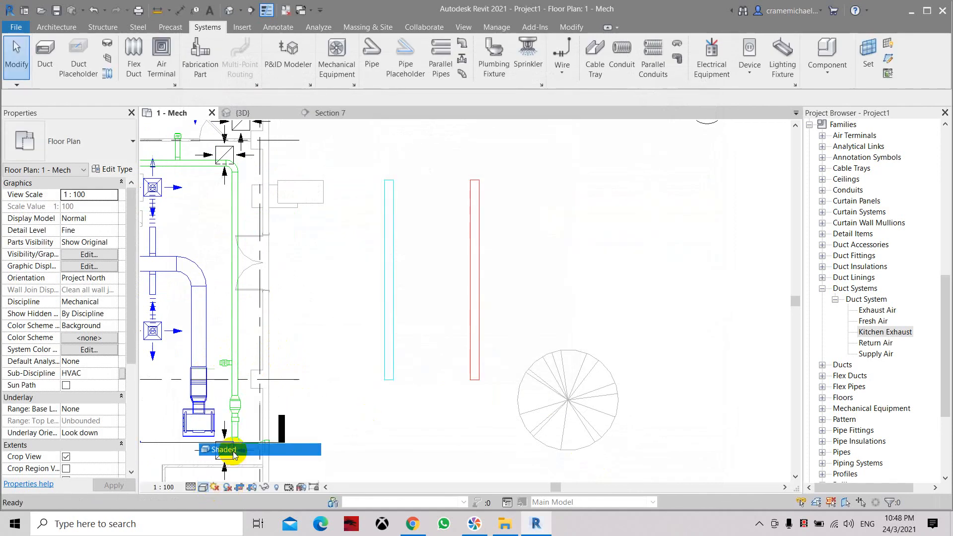
{"action": "left_click", "coordinate": [225, 502]}
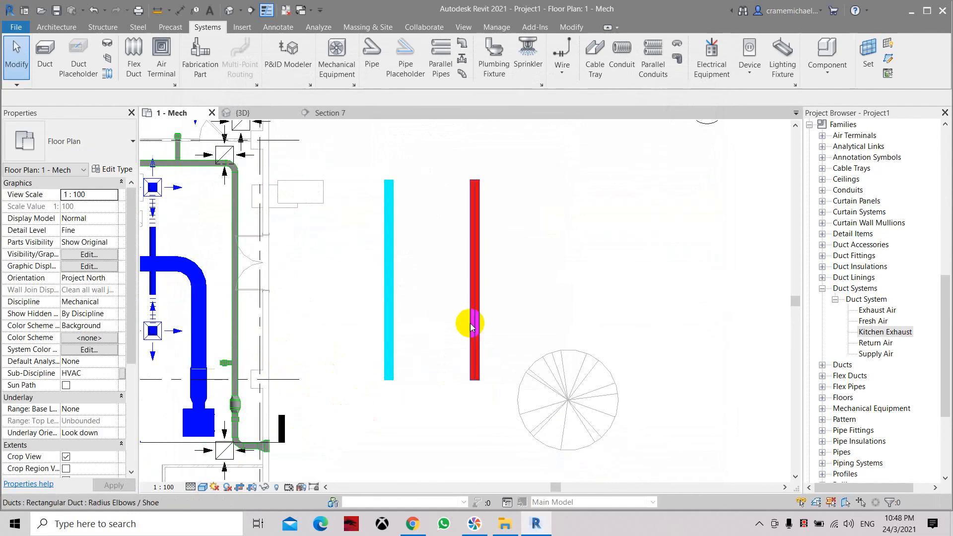
{"action": "scroll", "coordinate": [489, 324], "scroll_direction": "down", "scroll_amount": 2}
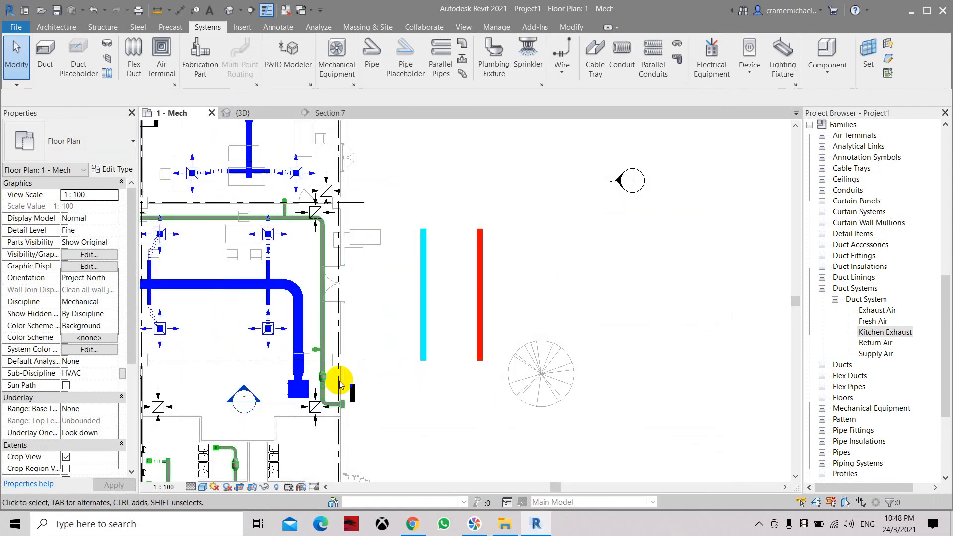
{"action": "scroll", "coordinate": [339, 380], "scroll_direction": "up", "scroll_amount": 1}
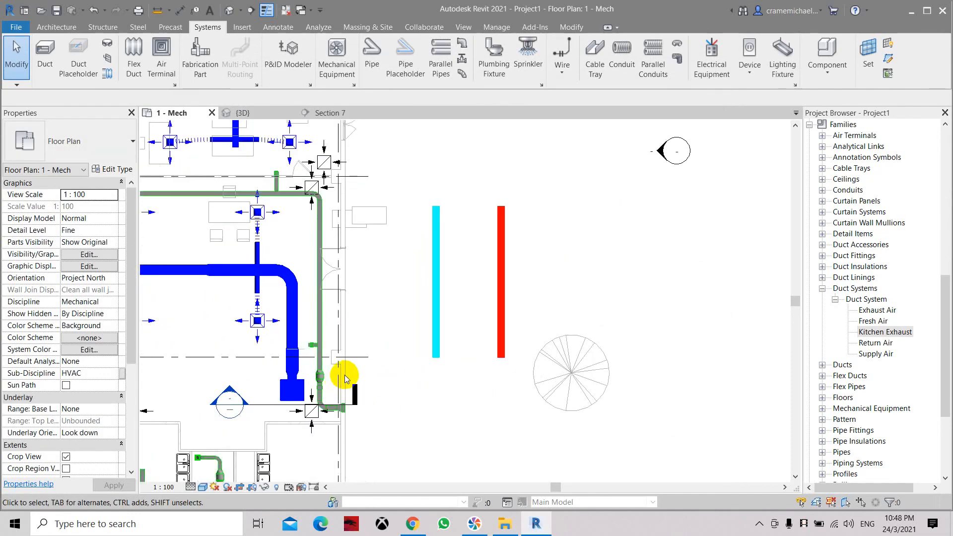
{"action": "scroll", "coordinate": [433, 358], "scroll_direction": "up", "scroll_amount": 1}
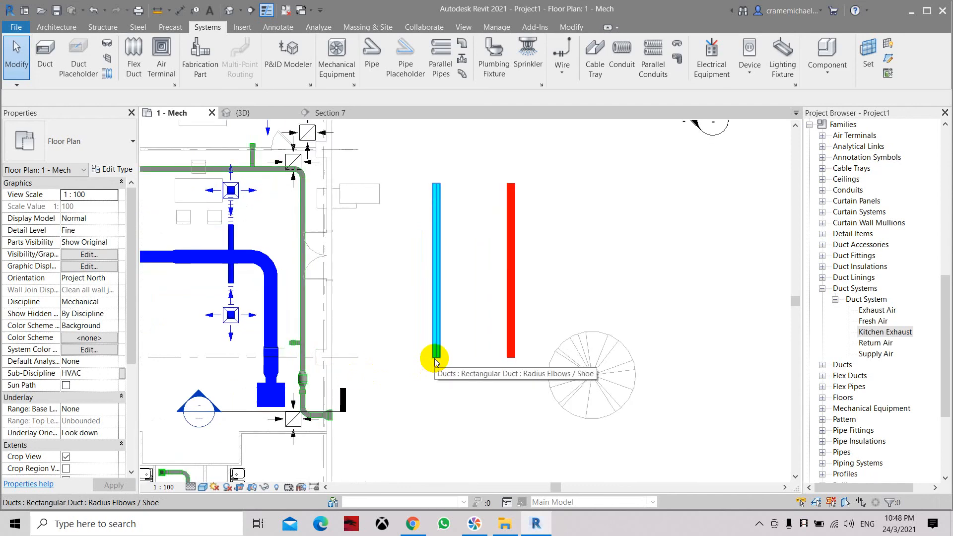